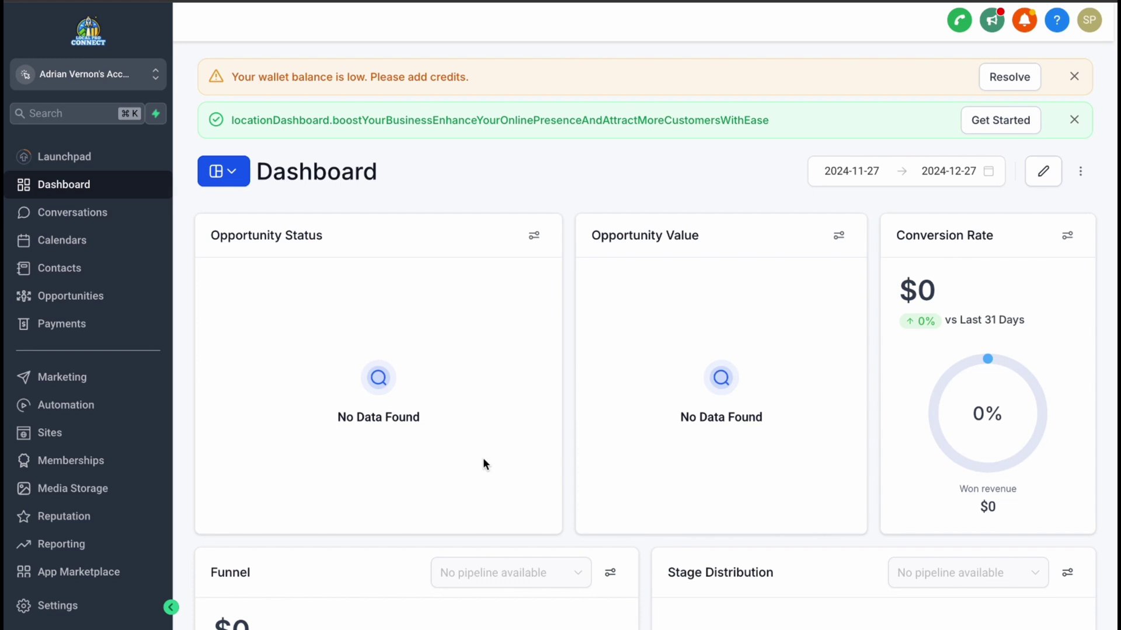
# - Go from sub-account Settings to Conversation AI and start creating a new bot
pyautogui.click(61, 607)
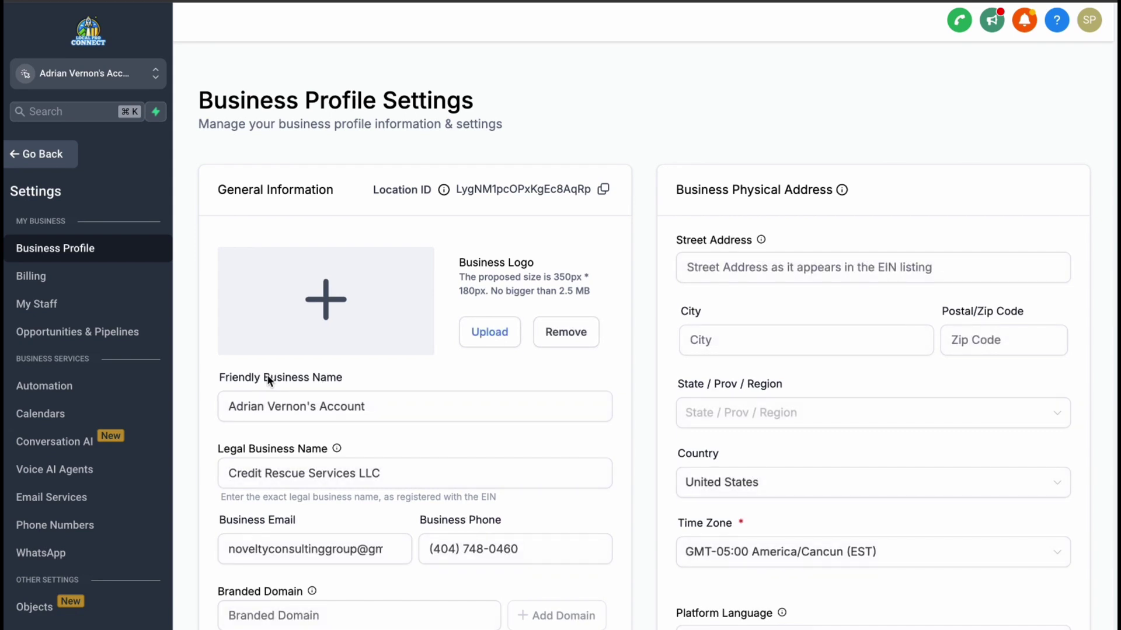
pyautogui.click(103, 453)
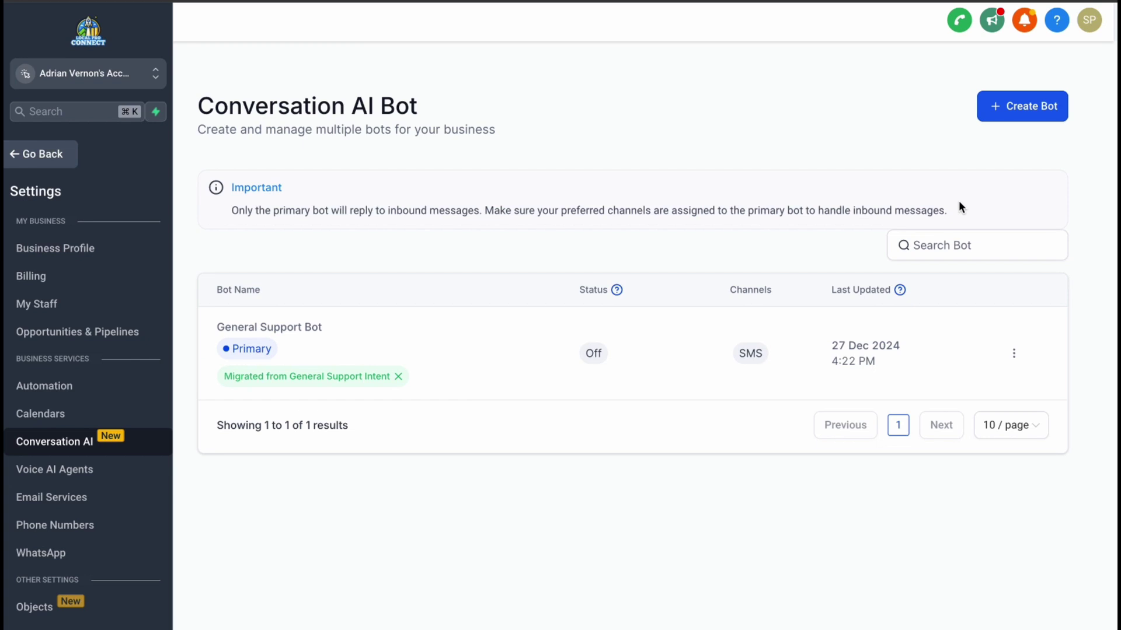
pyautogui.click(1006, 111)
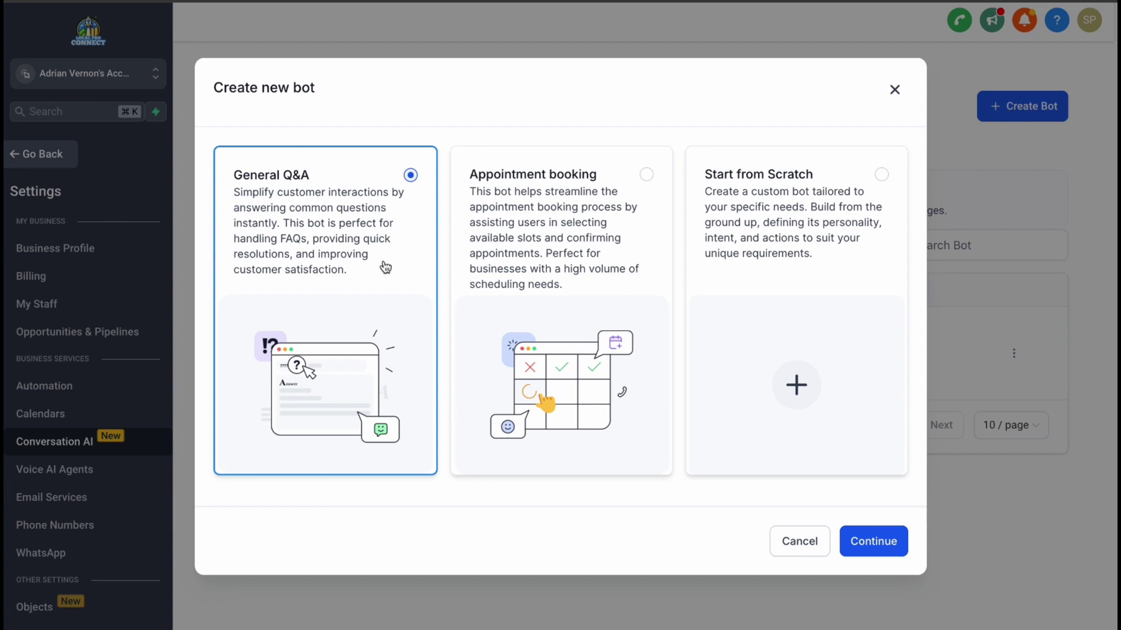
# - Pick the Appointment booking template and continue to the bot setup
pyautogui.click(604, 250)
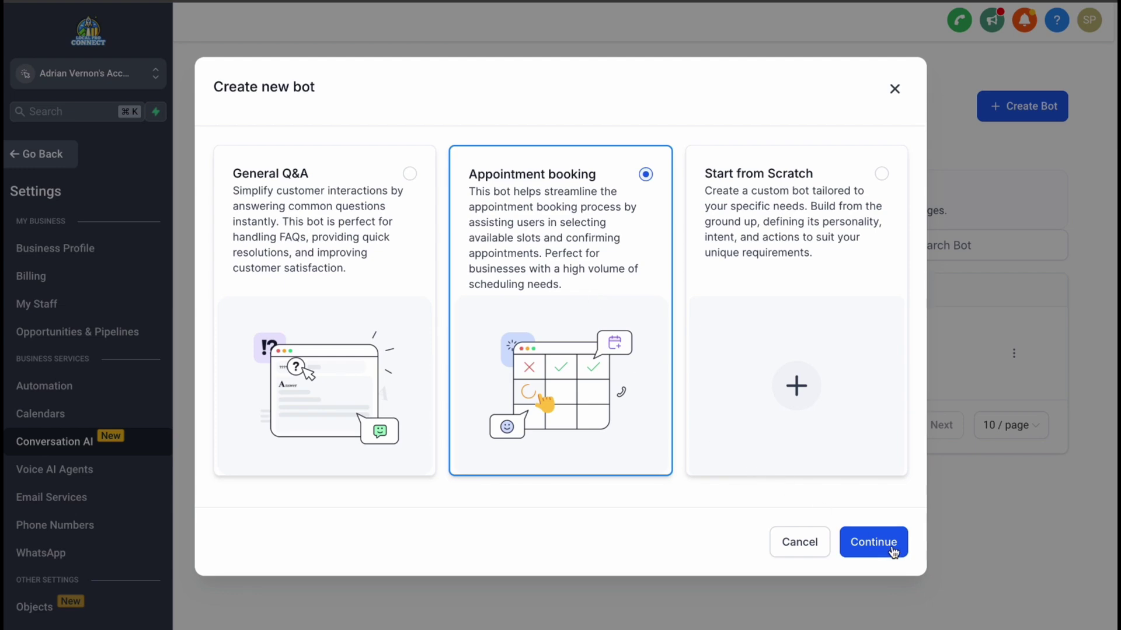
pyautogui.click(872, 541)
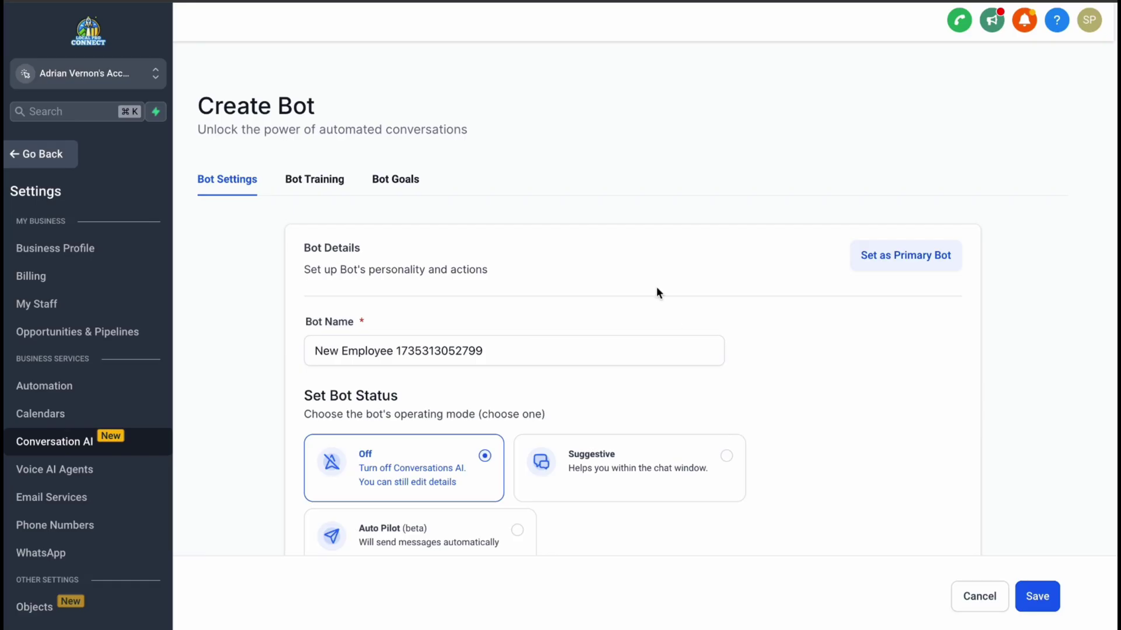
# - Replace the default bot name with 'Appointment Bot'
pyautogui.tripleClick(471, 349)
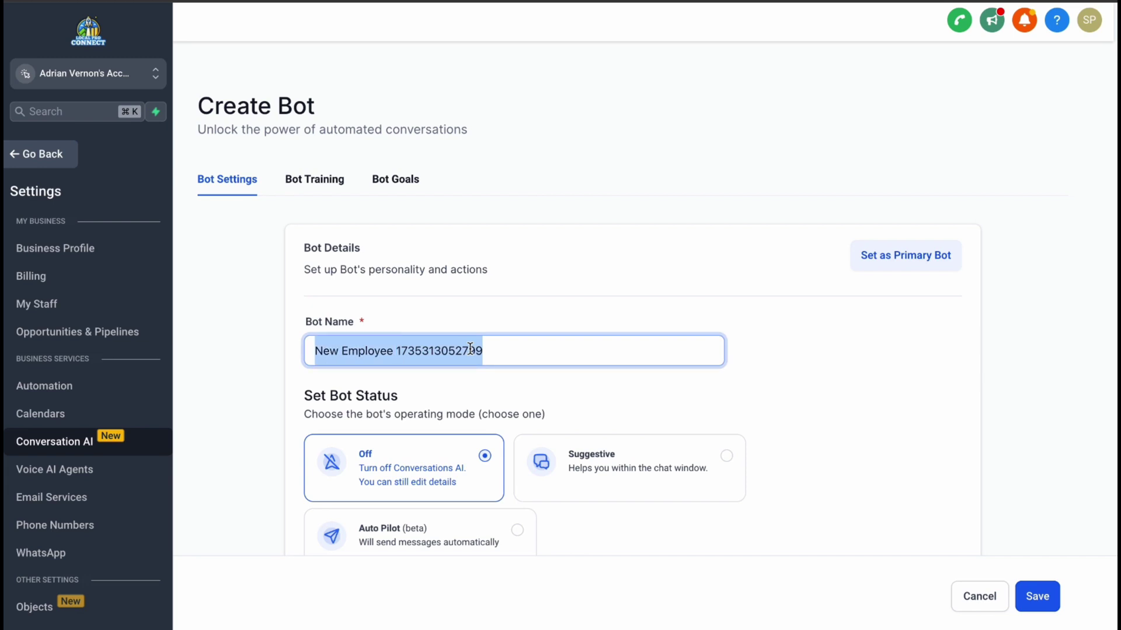
pyautogui.press('BackSpace')
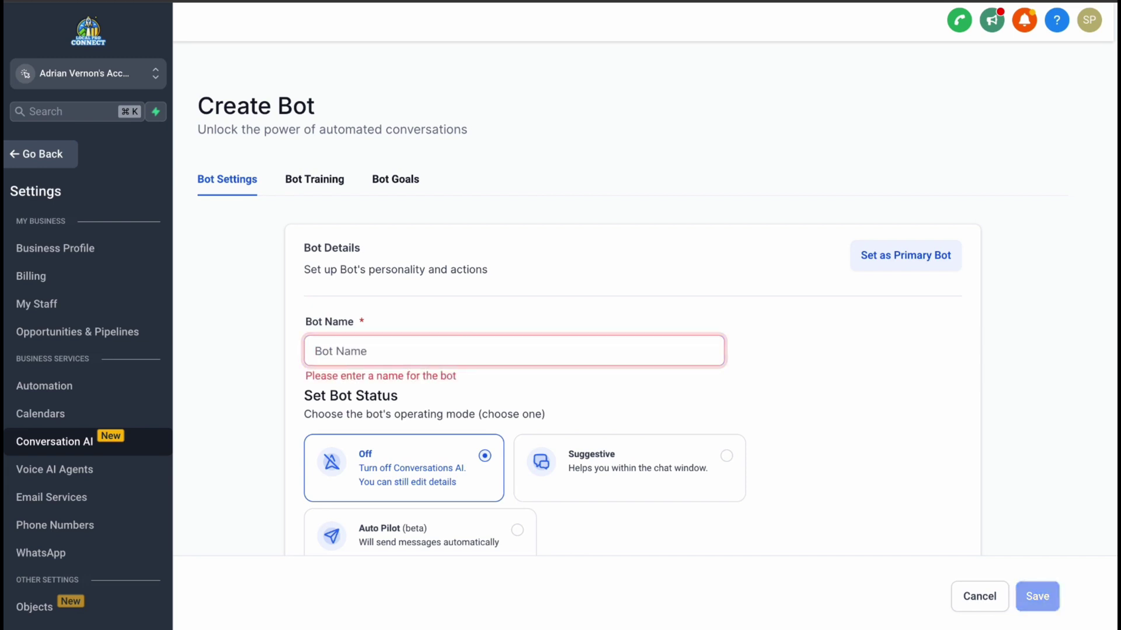
pyautogui.write('Appoi')
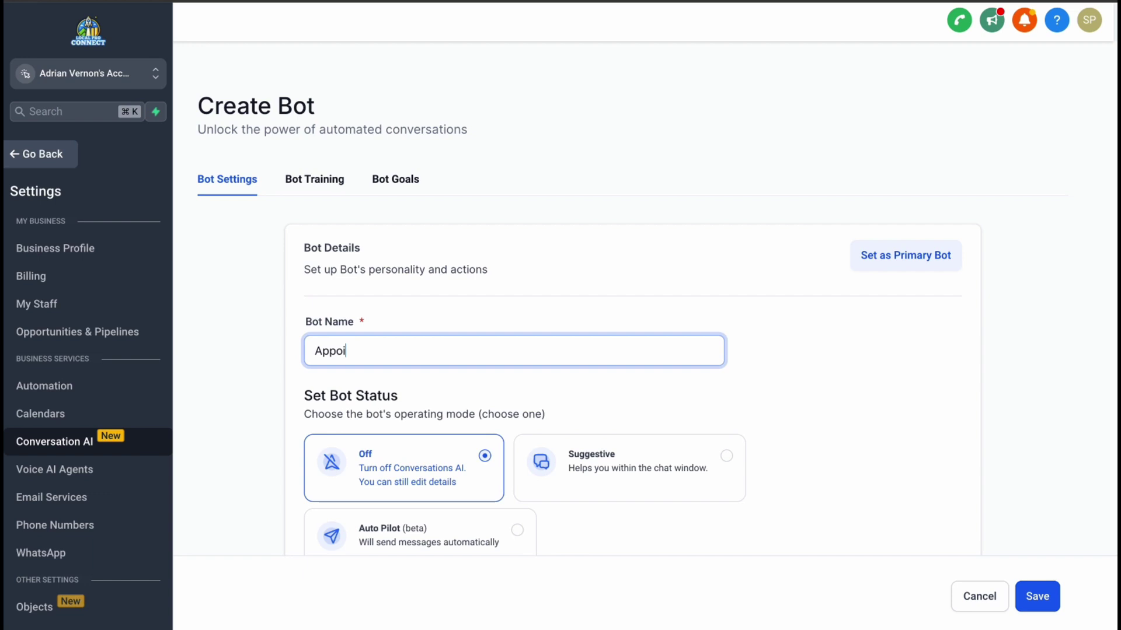
pyautogui.write('ntment Bot')
pyautogui.scroll(-2, 656, 299)
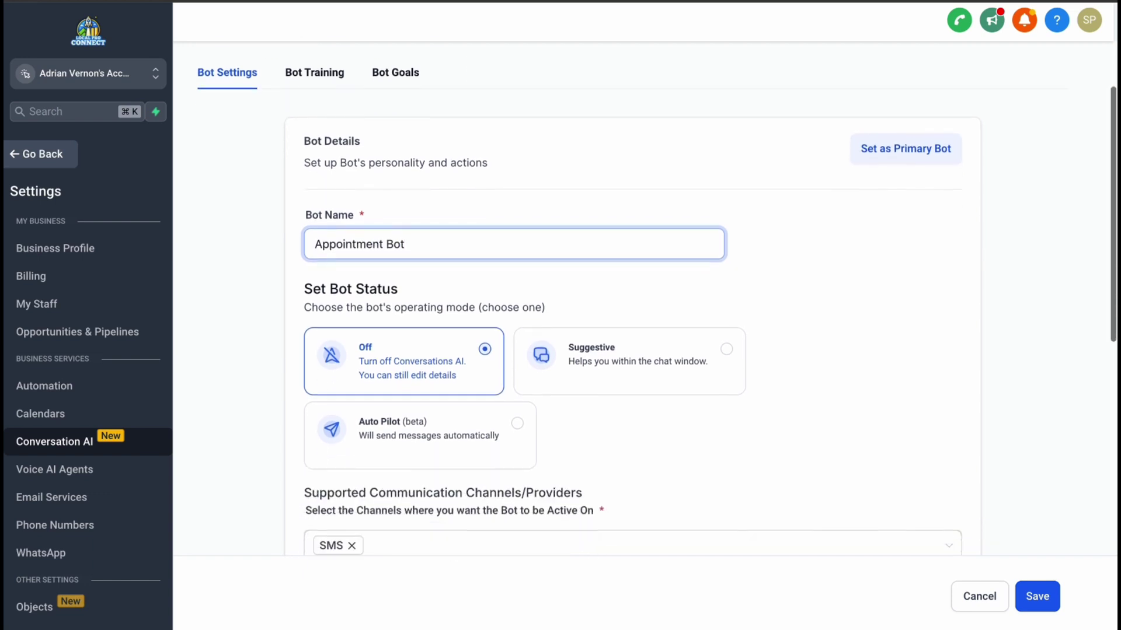
pyautogui.scroll(-1, 467, 350)
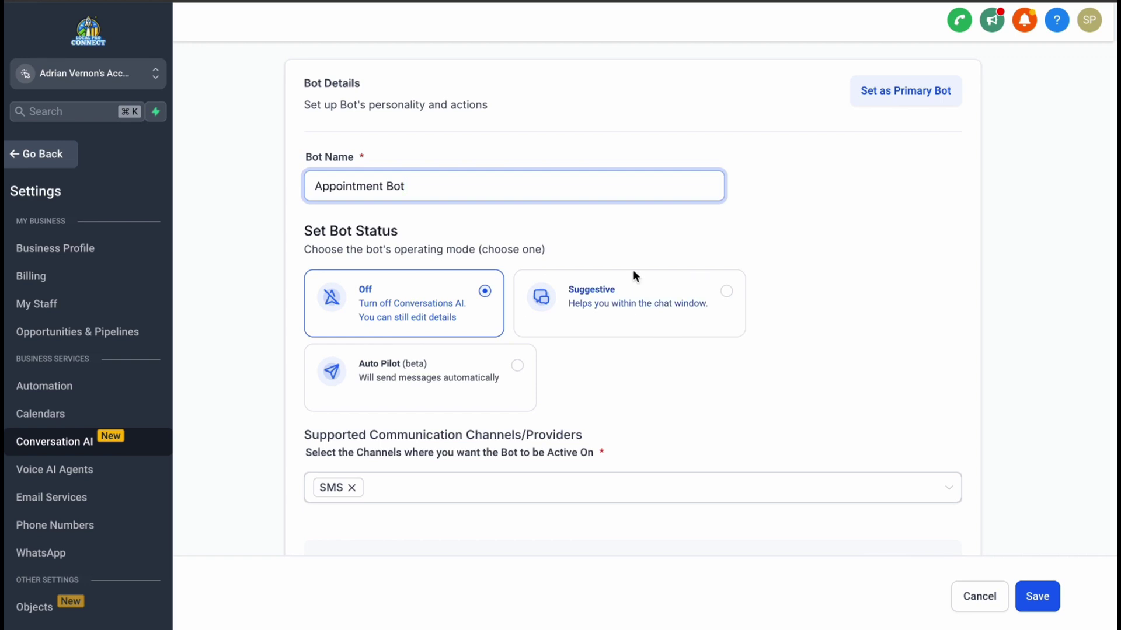
# - Switch the bot status from Off to Auto Pilot (beta)
pyautogui.click(628, 309)
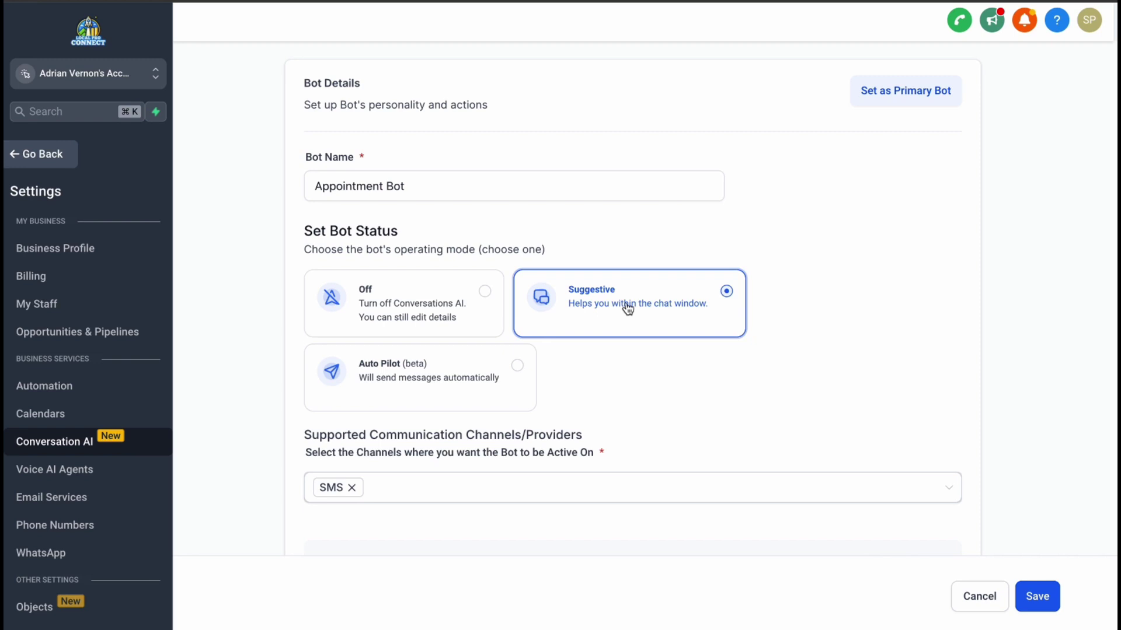
pyautogui.click(438, 399)
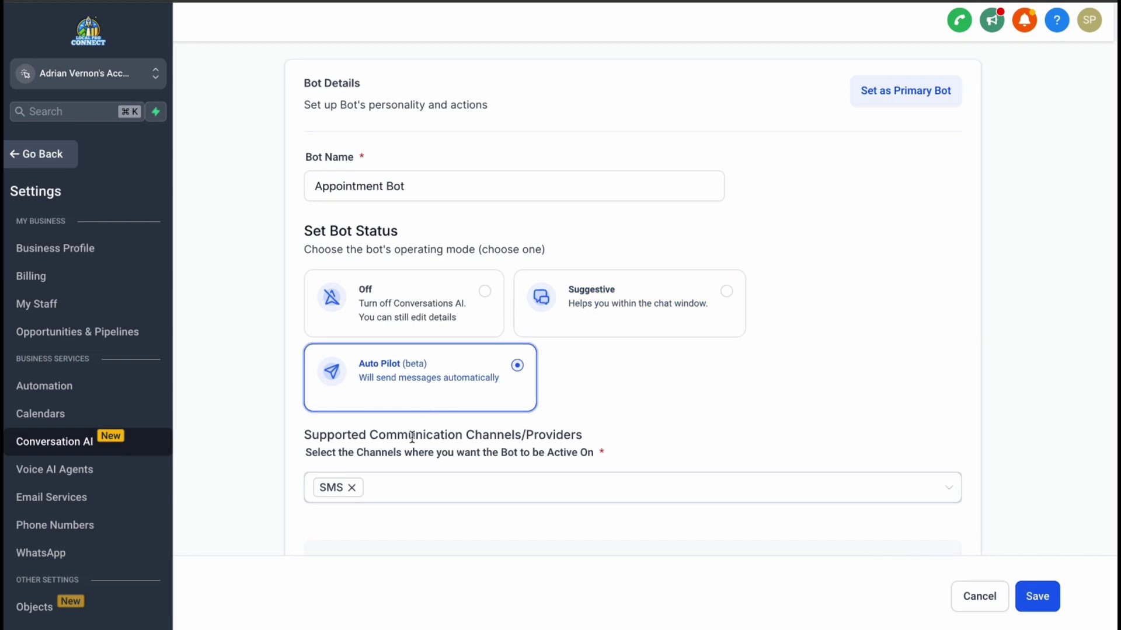
pyautogui.click(388, 488)
pyautogui.click(400, 555)
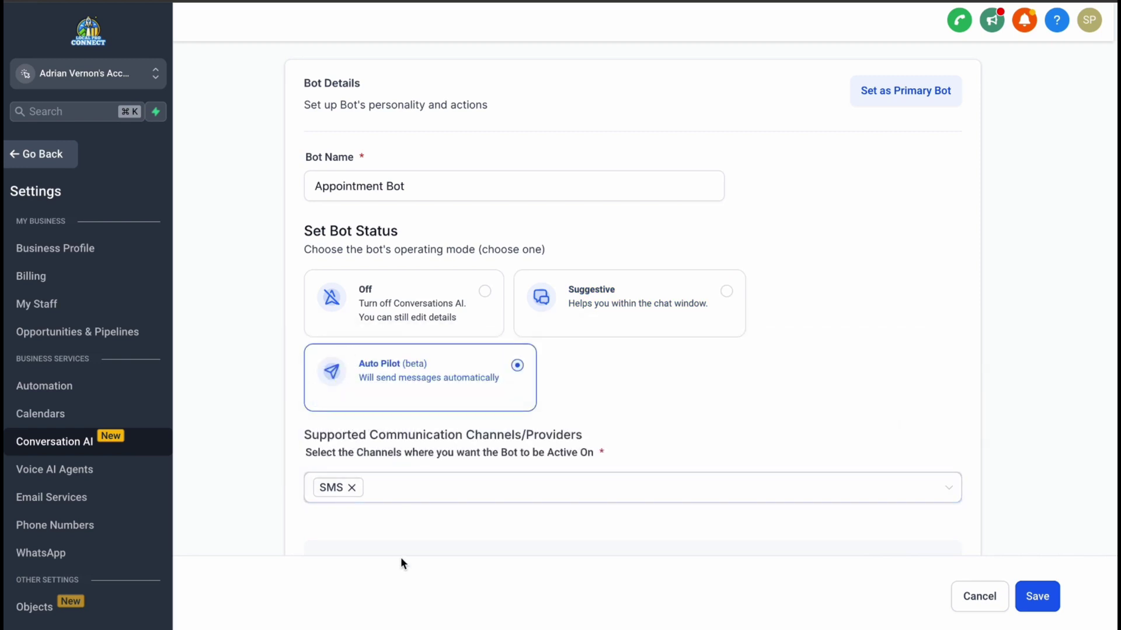
pyautogui.scroll(-2, 407, 527)
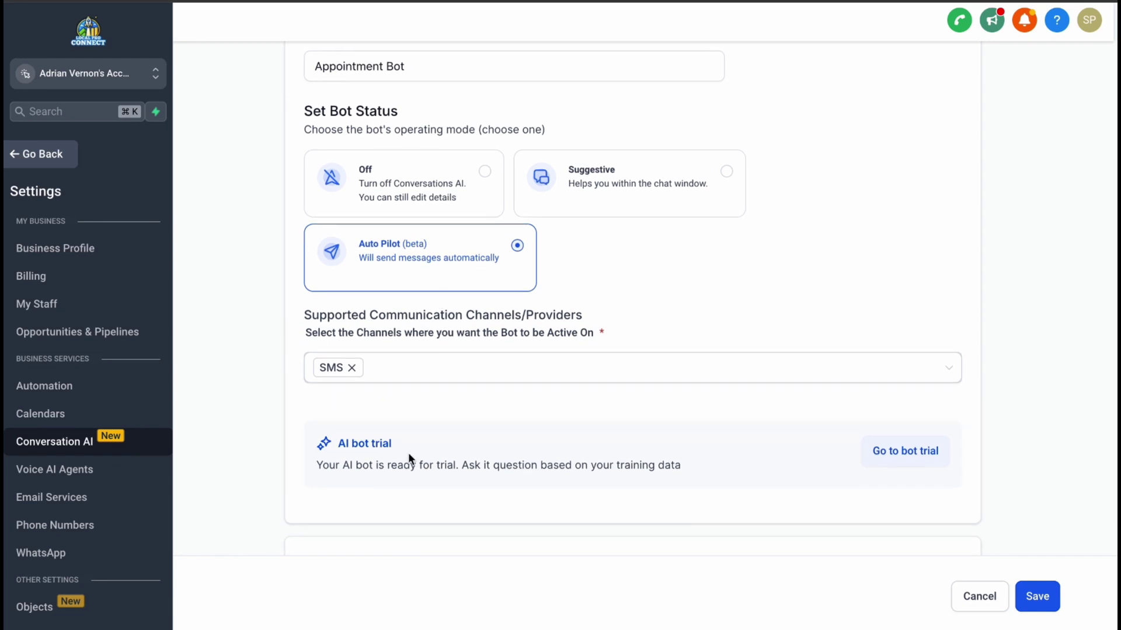
pyautogui.click(409, 374)
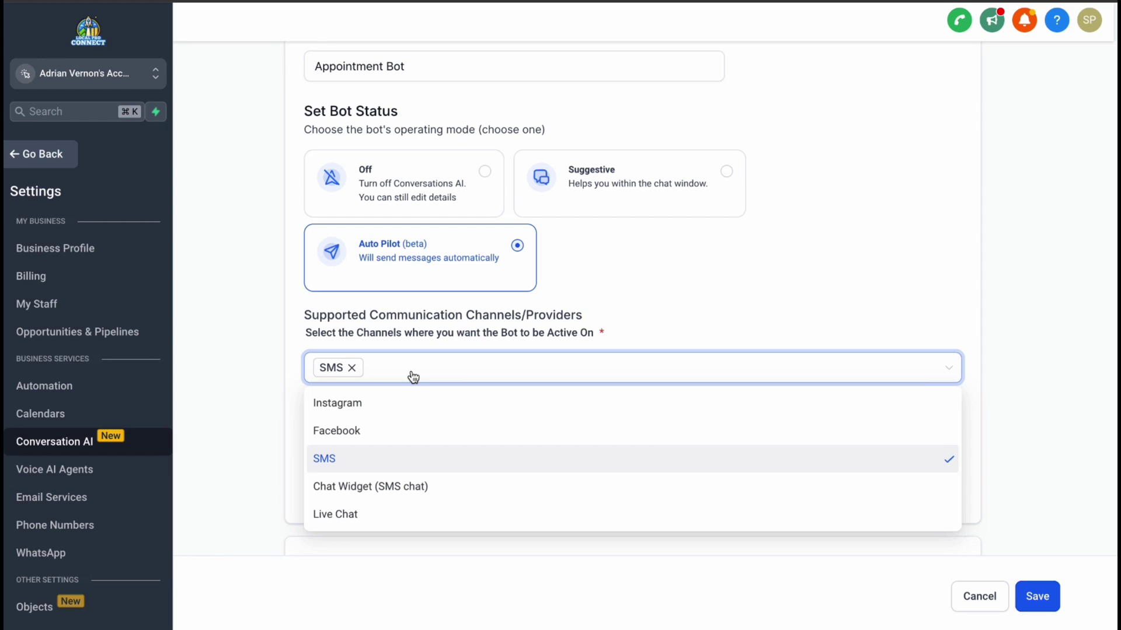
# - Add Instagram, Facebook and Live Chat alongside SMS as the bot's channels
pyautogui.click(394, 406)
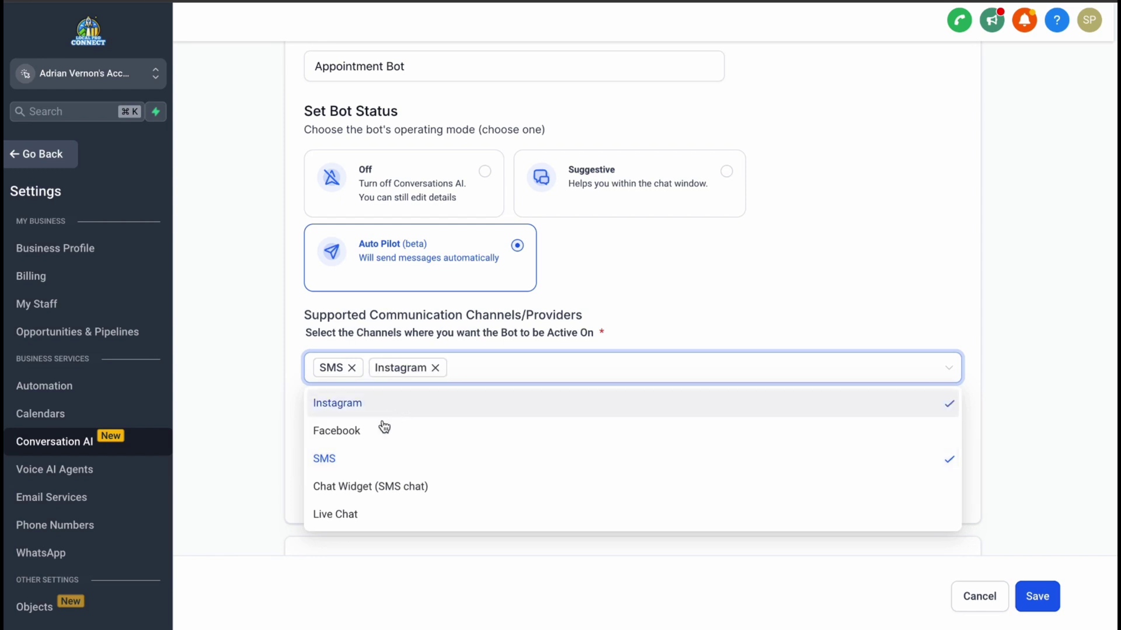
pyautogui.click(379, 431)
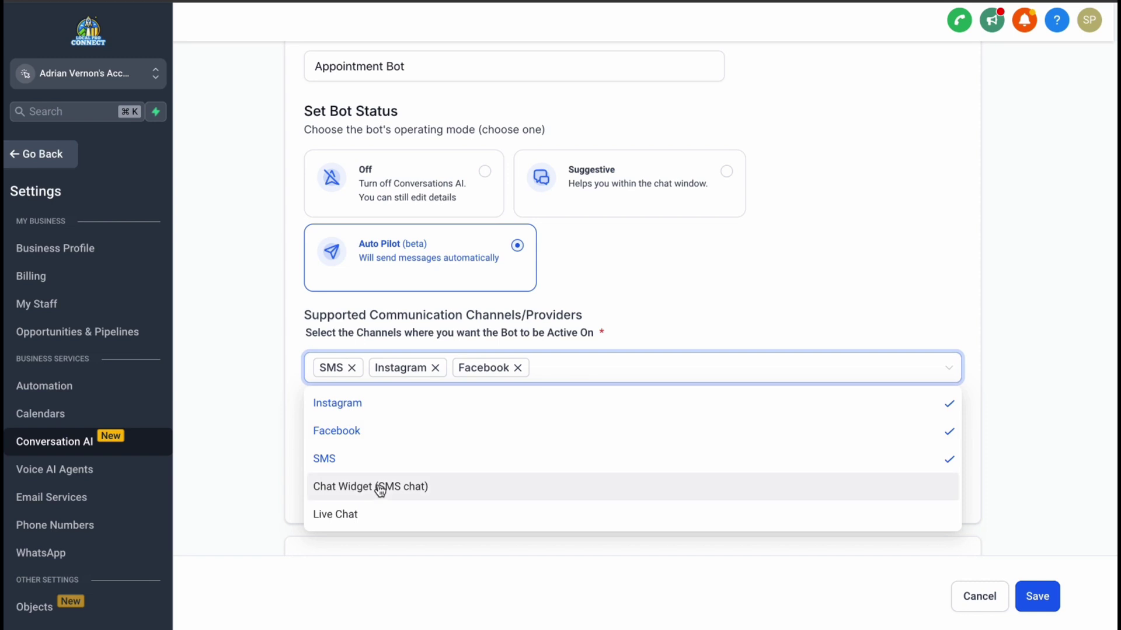
pyautogui.click(370, 516)
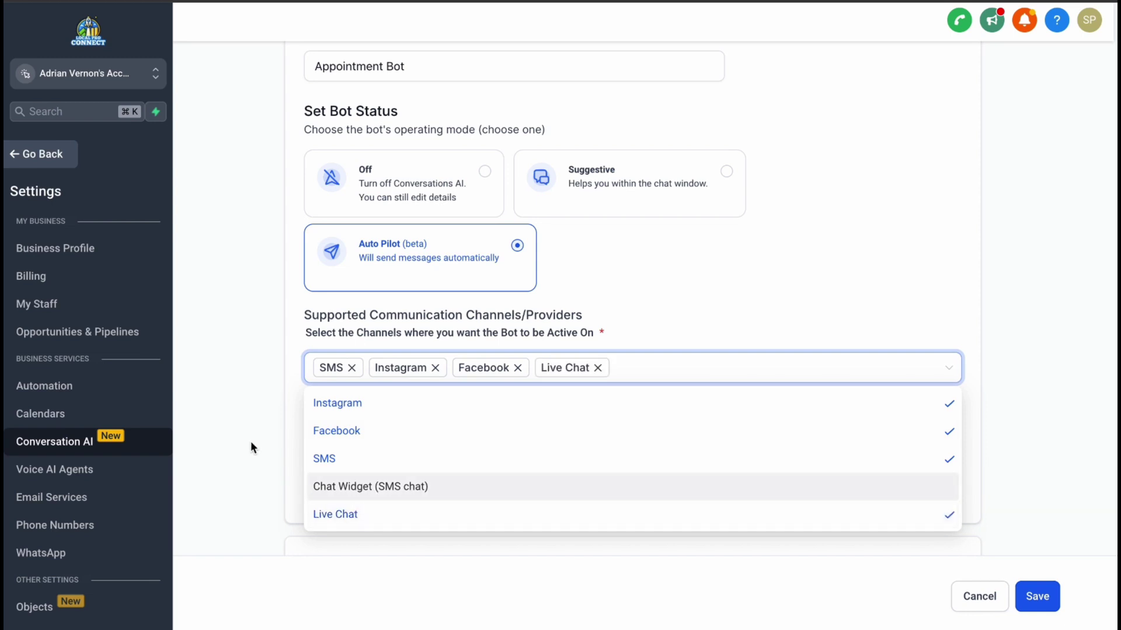
pyautogui.click(252, 448)
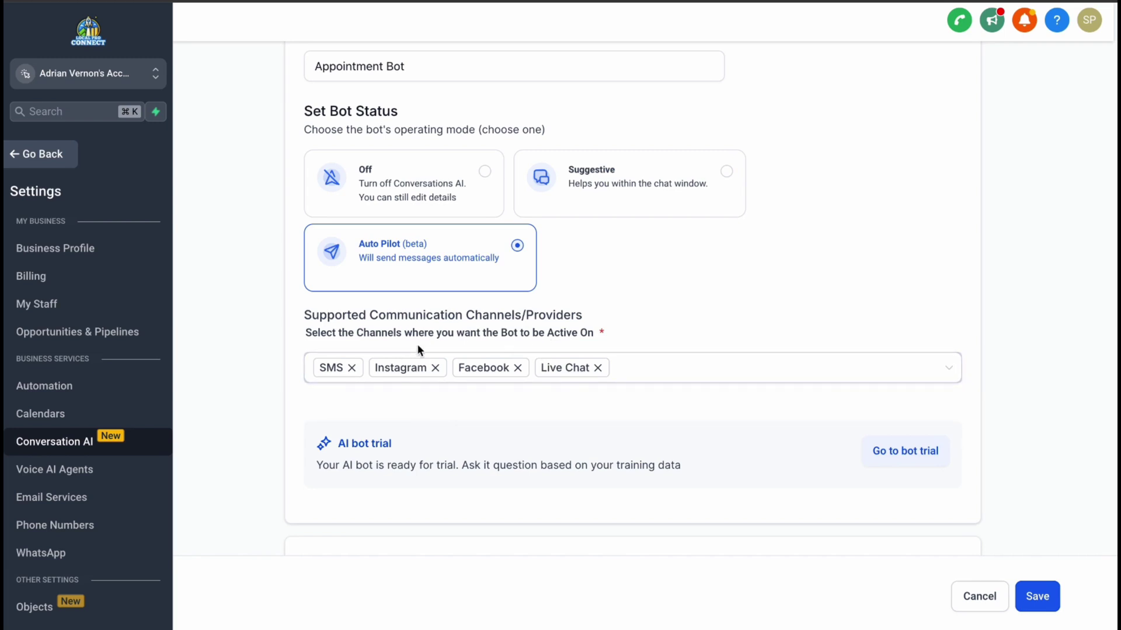
pyautogui.click(313, 358)
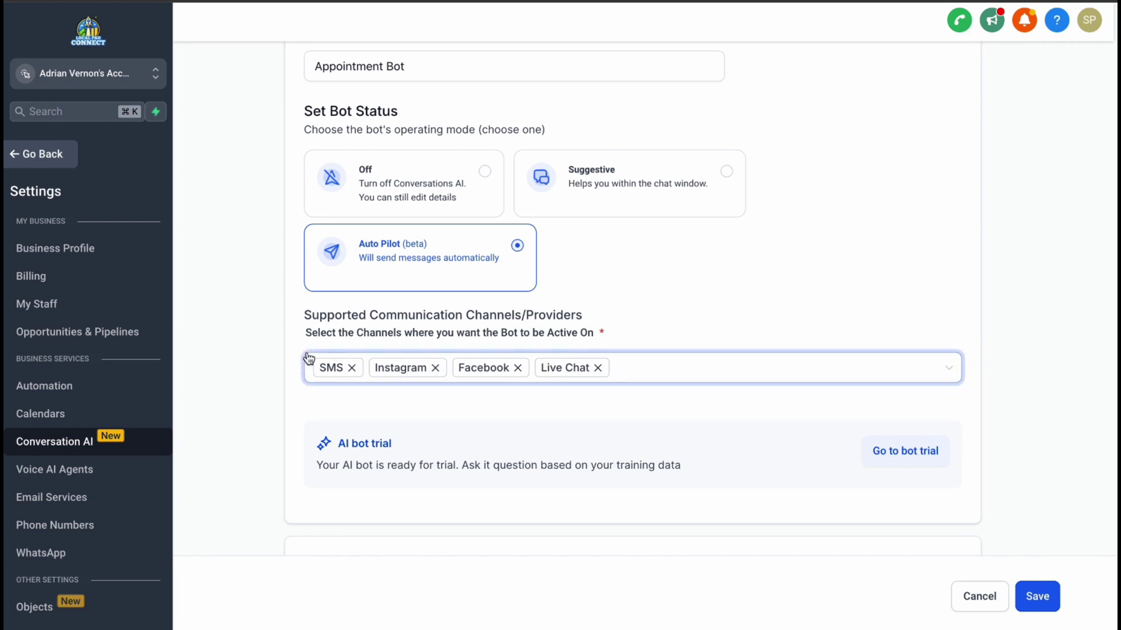
# - Enter 'HVAC Connect' as the business name and let the bot sleep after manual messages
pyautogui.press('Tab')
pyautogui.write('HVAC')
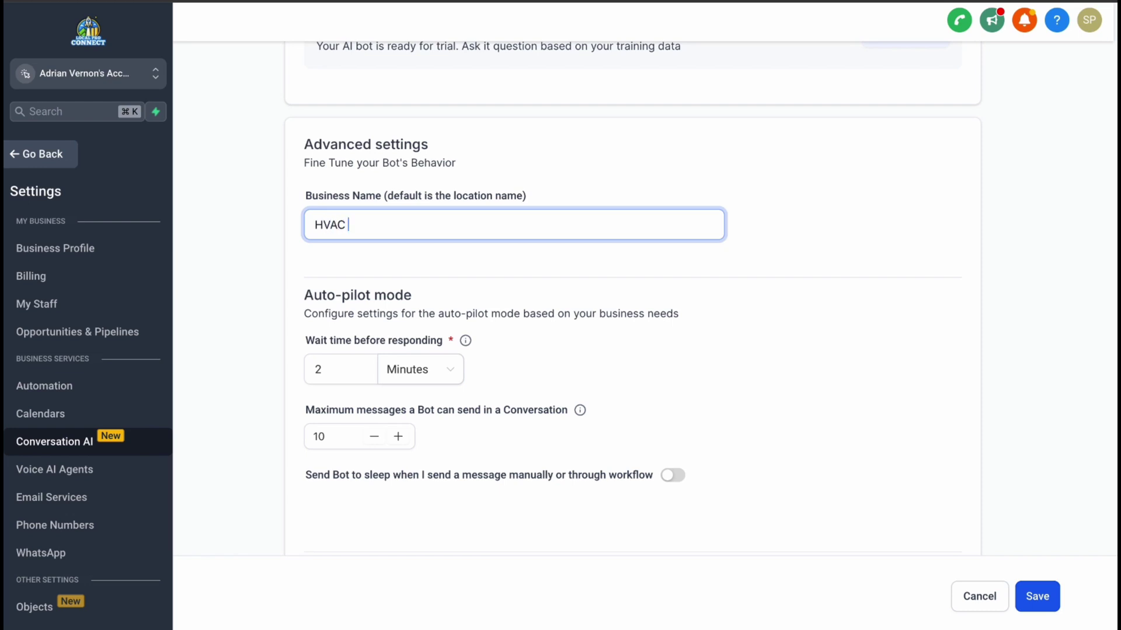
pyautogui.write(' Connect')
pyautogui.scroll(-1, 488, 261)
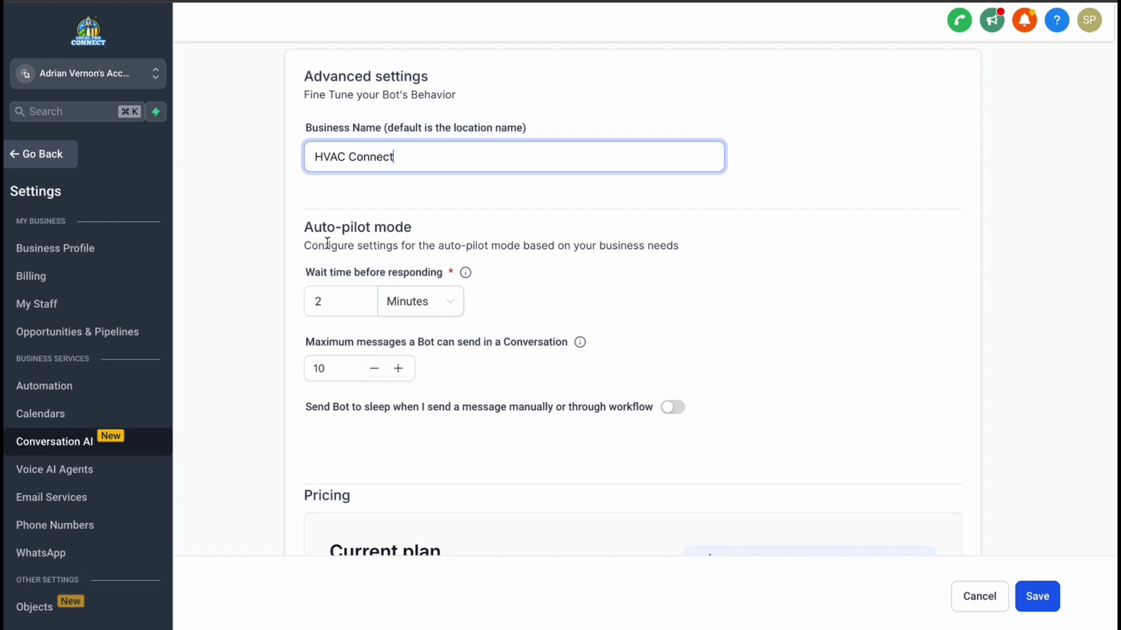
pyautogui.scroll(-1, 328, 243)
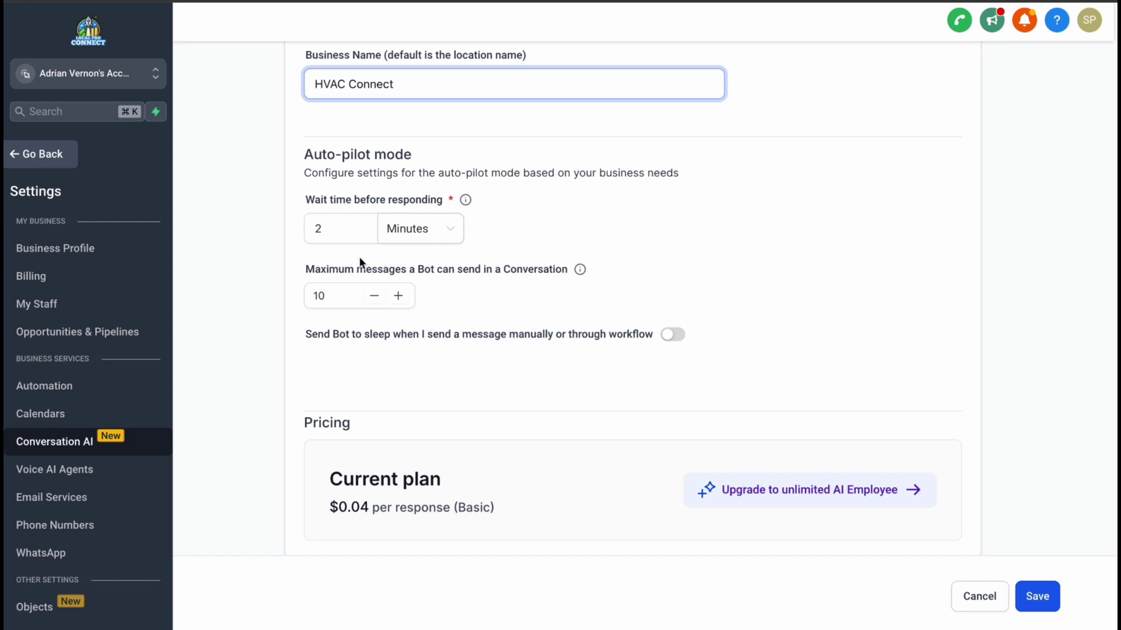
pyautogui.scroll(-1, 359, 274)
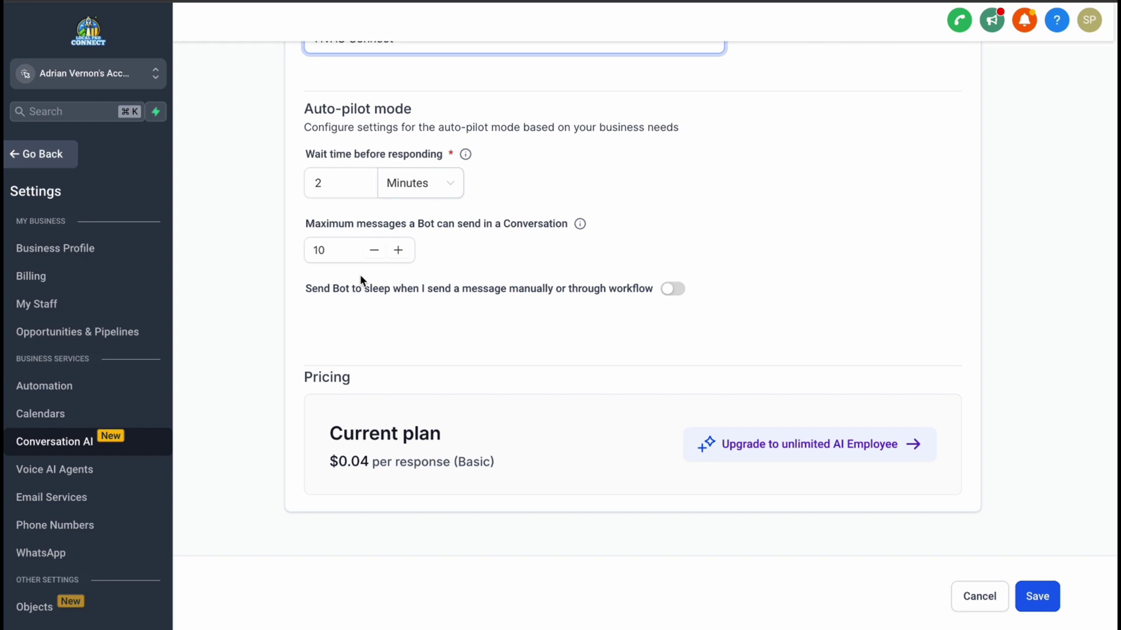
pyautogui.click(674, 289)
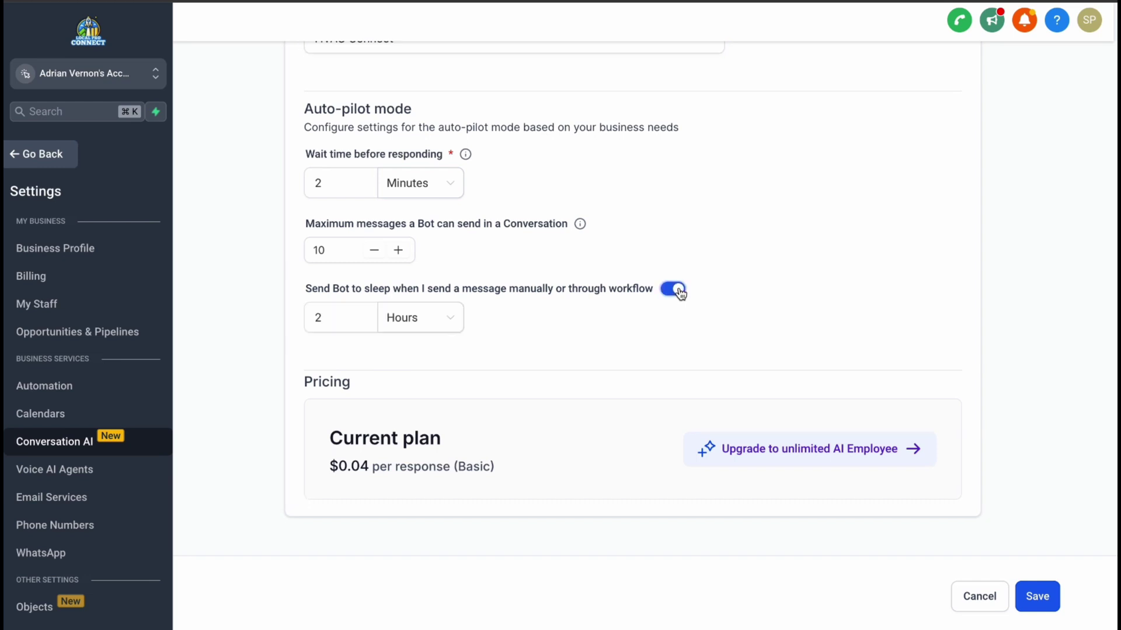
# - Dismiss the unsaved-changes warning and save the Appointment Bot
pyautogui.scroll(15, 677, 292)
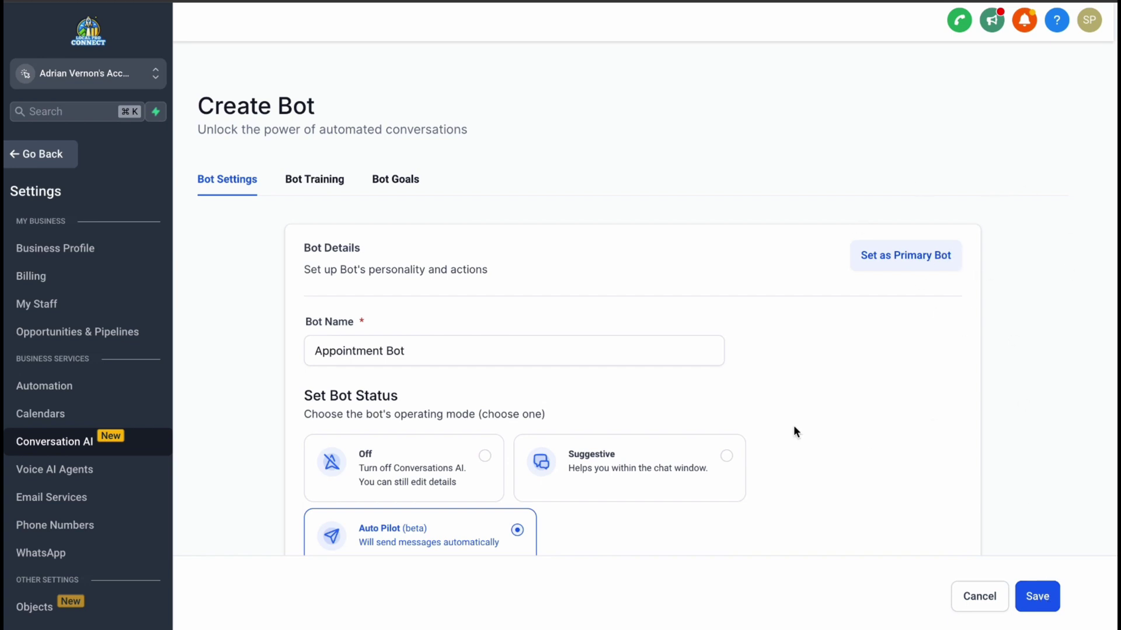
pyautogui.click(310, 175)
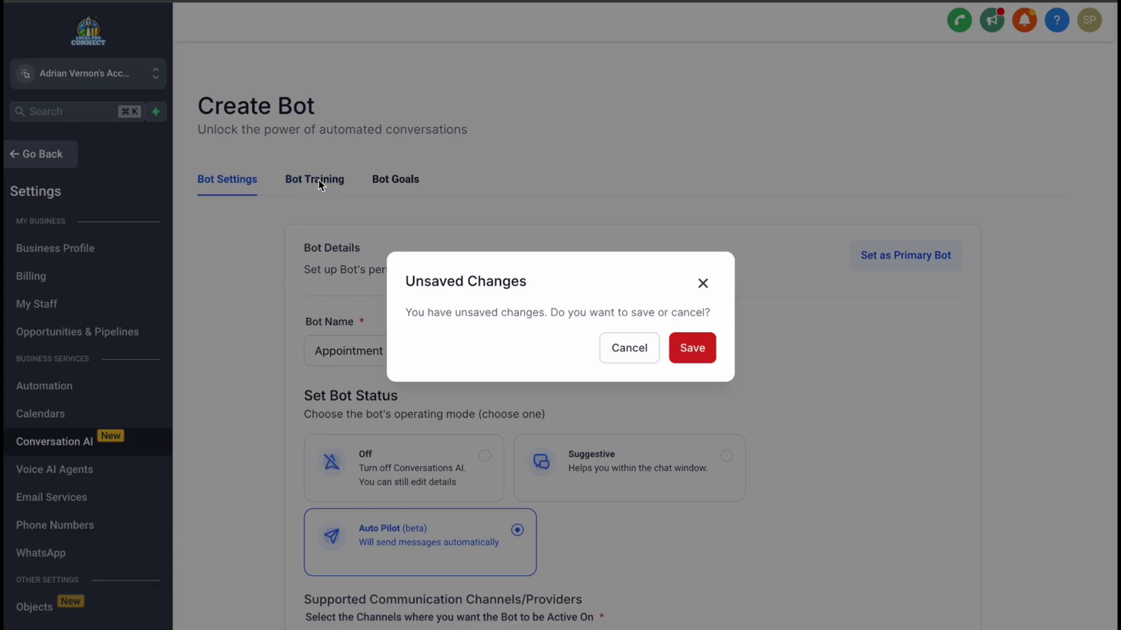
pyautogui.click(623, 351)
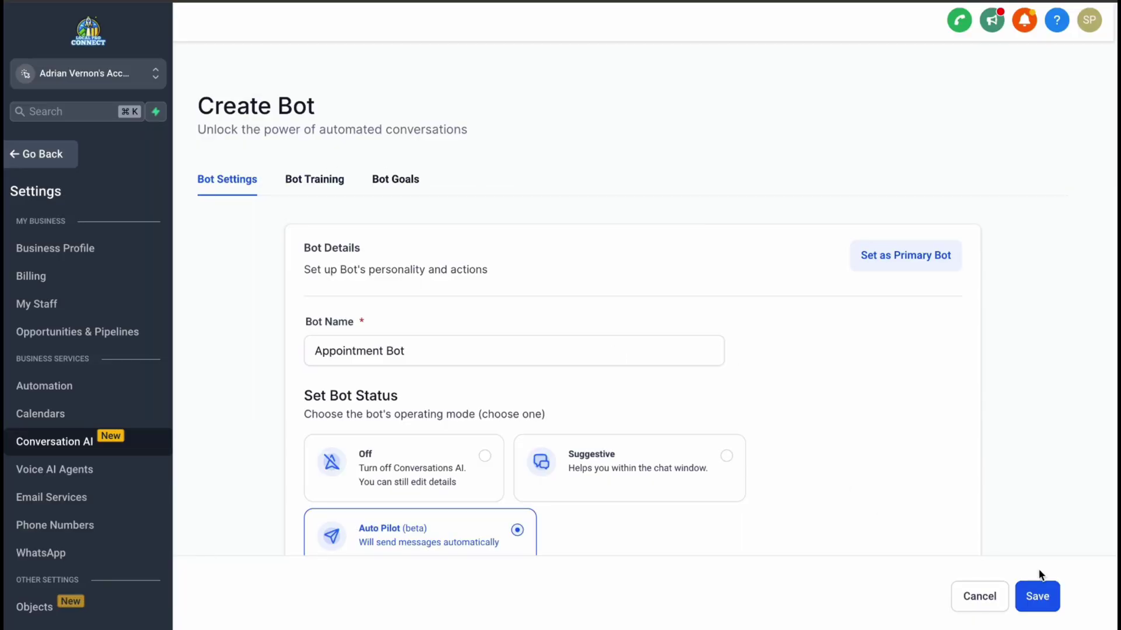
pyautogui.click(1036, 596)
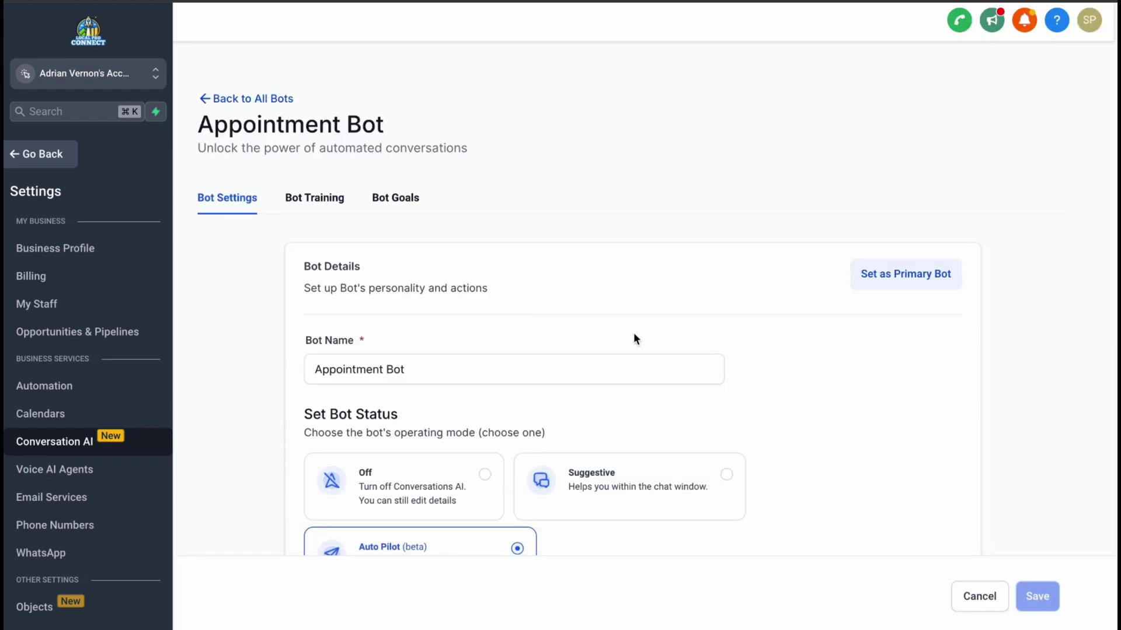
pyautogui.click(308, 198)
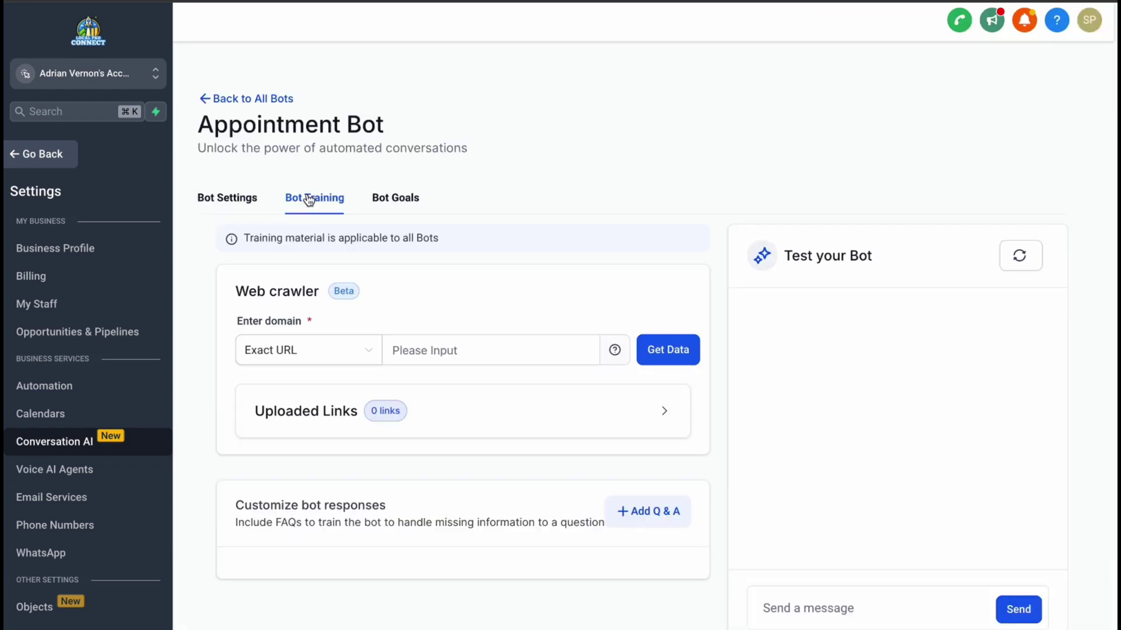
# - Put the cursor in the web crawler's empty Enter domain field
pyautogui.scroll(-1, 484, 303)
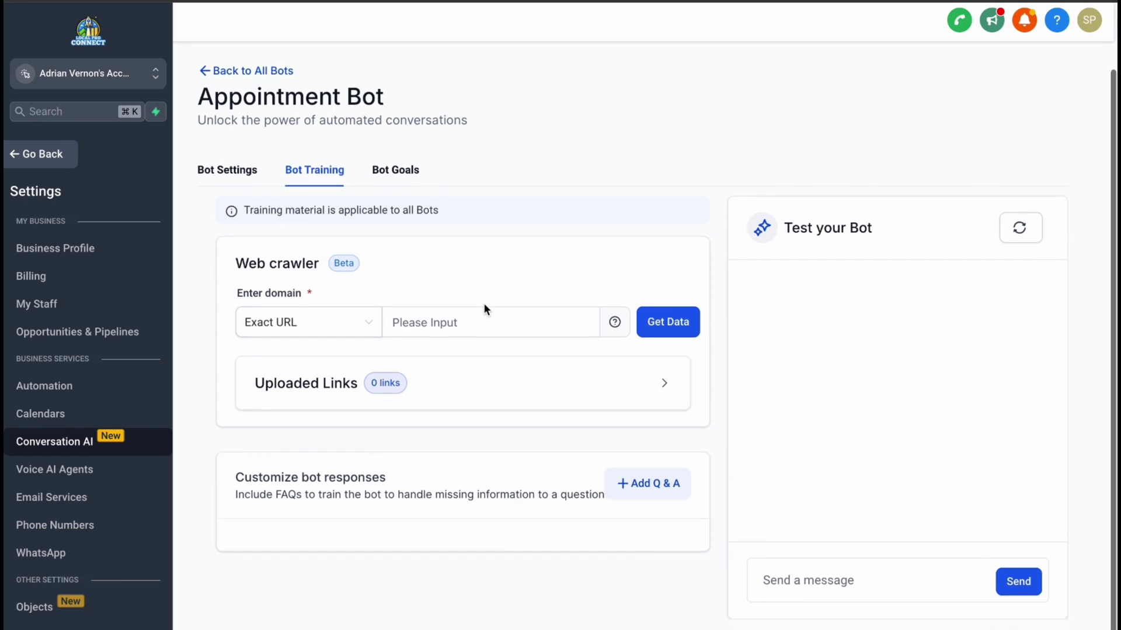
pyautogui.click(476, 318)
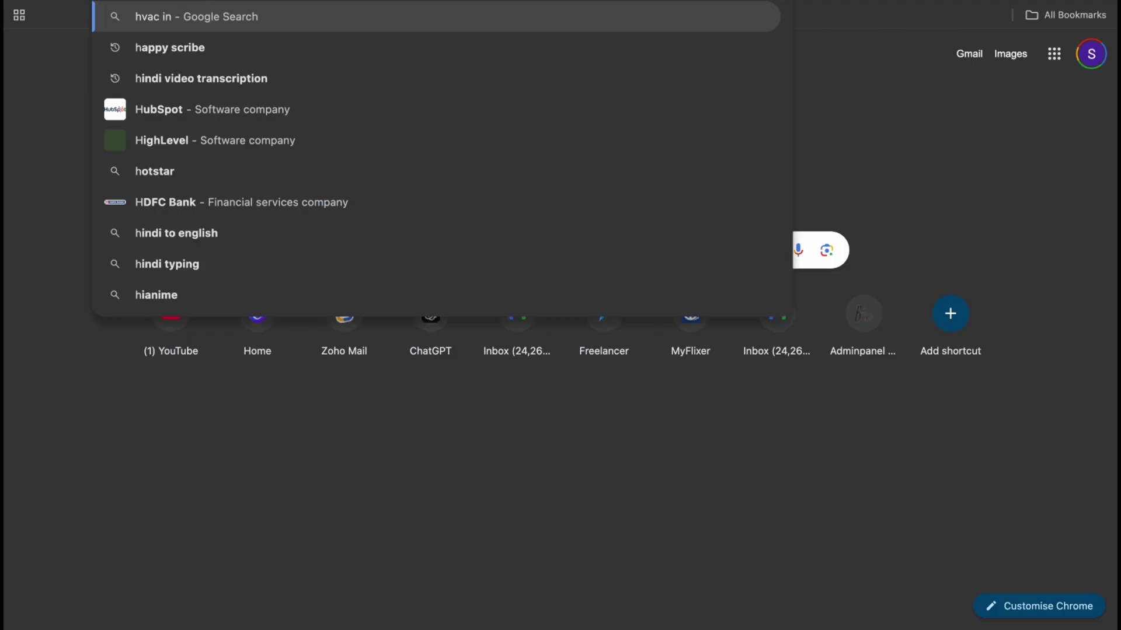
# - Search Google for HVAC companies in New York and browse the results
pyautogui.write('new w')
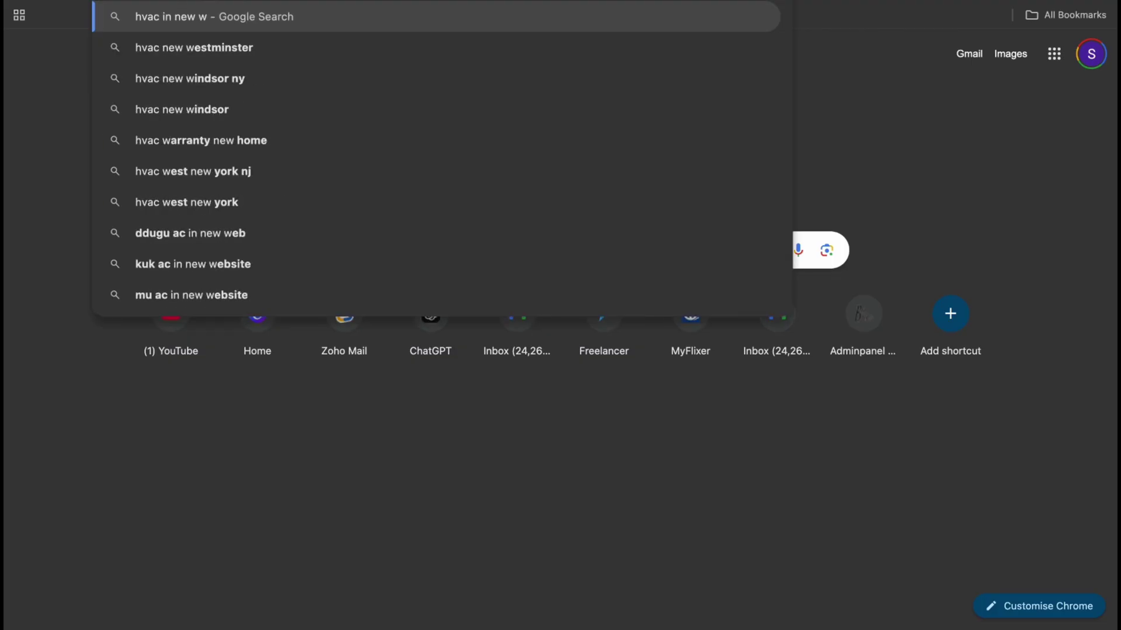
pyautogui.press('BackSpace')
pyautogui.write('york')
pyautogui.press('Return')
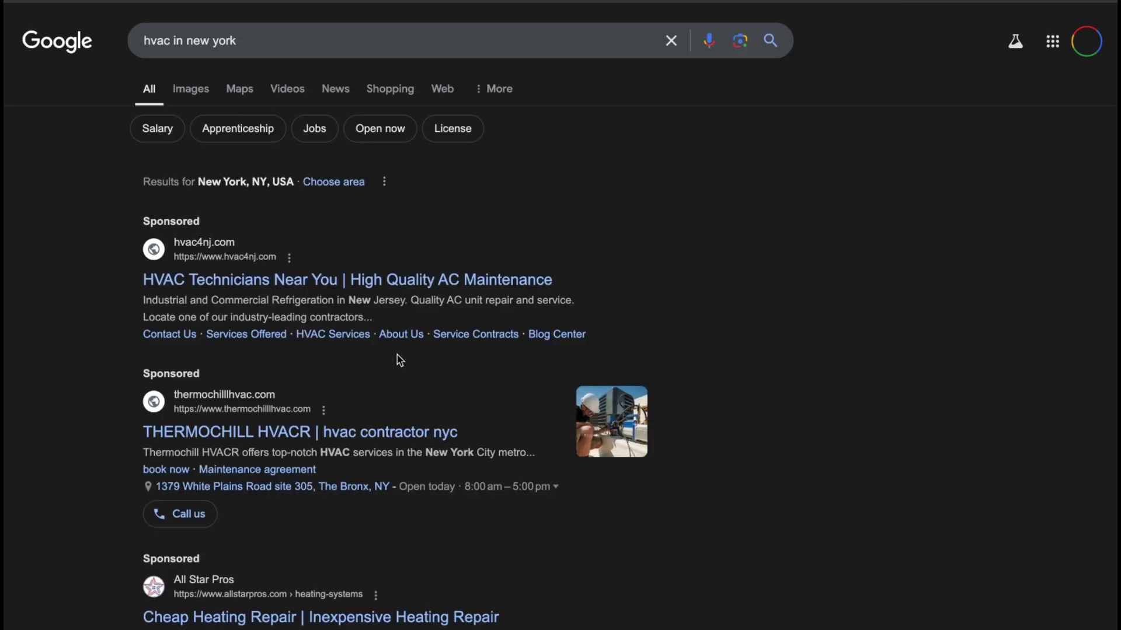
pyautogui.scroll(-3, 397, 355)
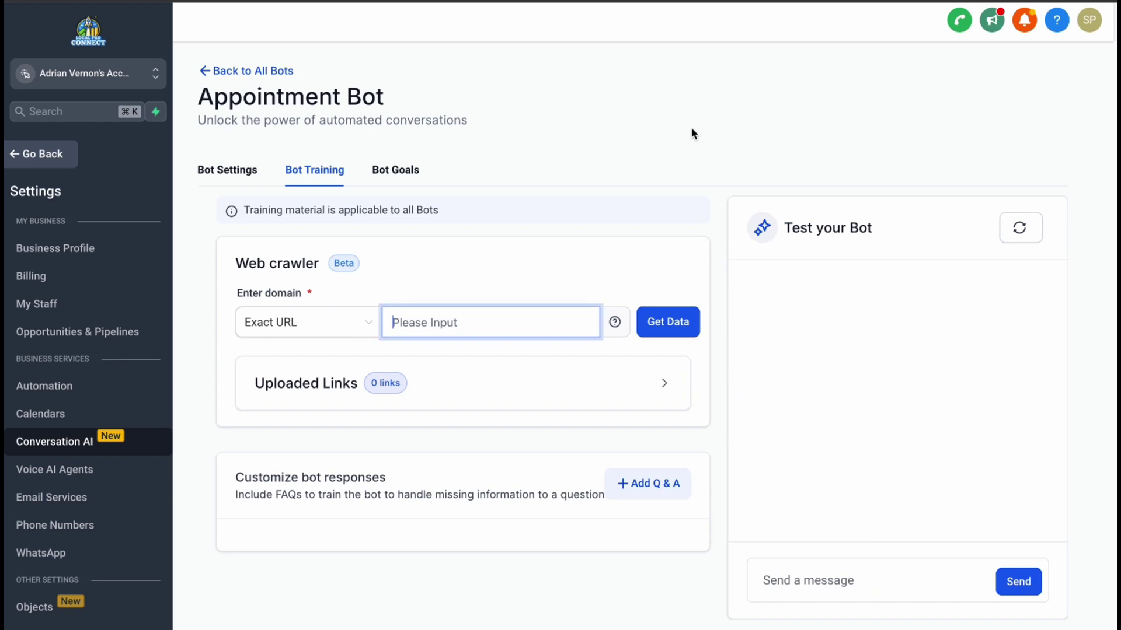
pyautogui.write('https://www.thermochilllhvac.com/')
pyautogui.click(674, 330)
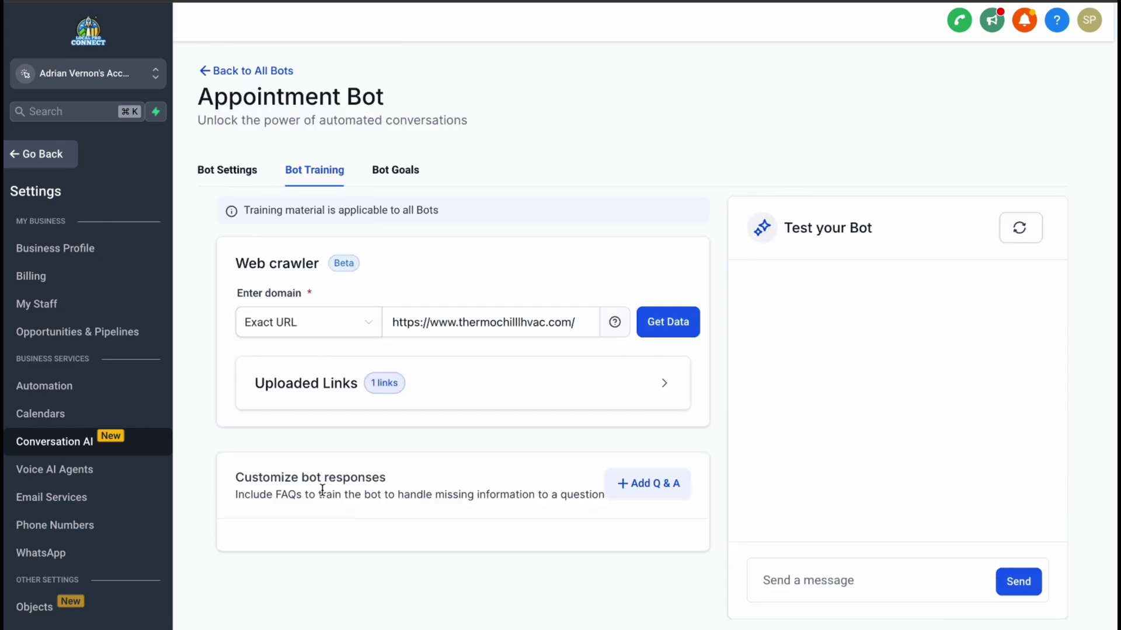
pyautogui.click(663, 489)
pyautogui.scroll(-1, 623, 471)
pyautogui.click(341, 518)
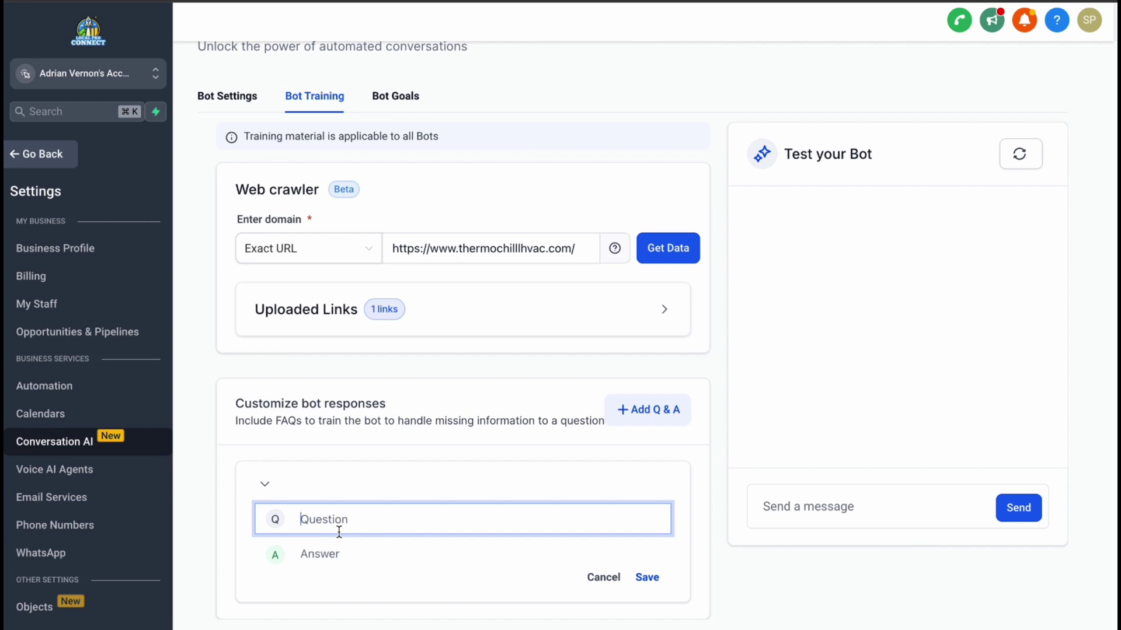
pyautogui.click(648, 577)
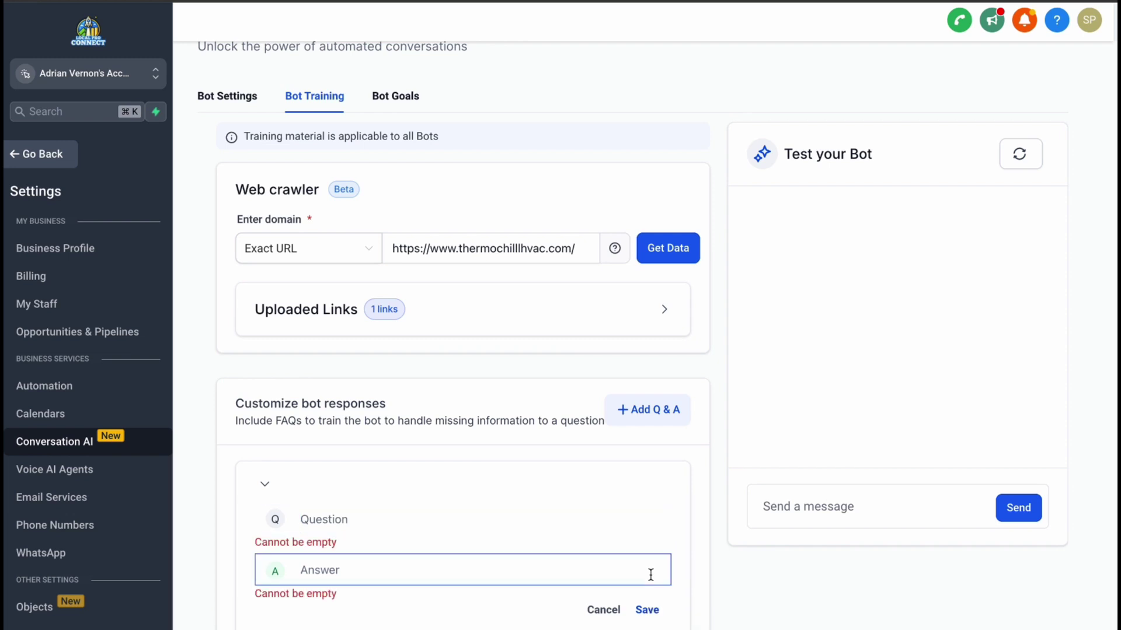
pyautogui.click(599, 609)
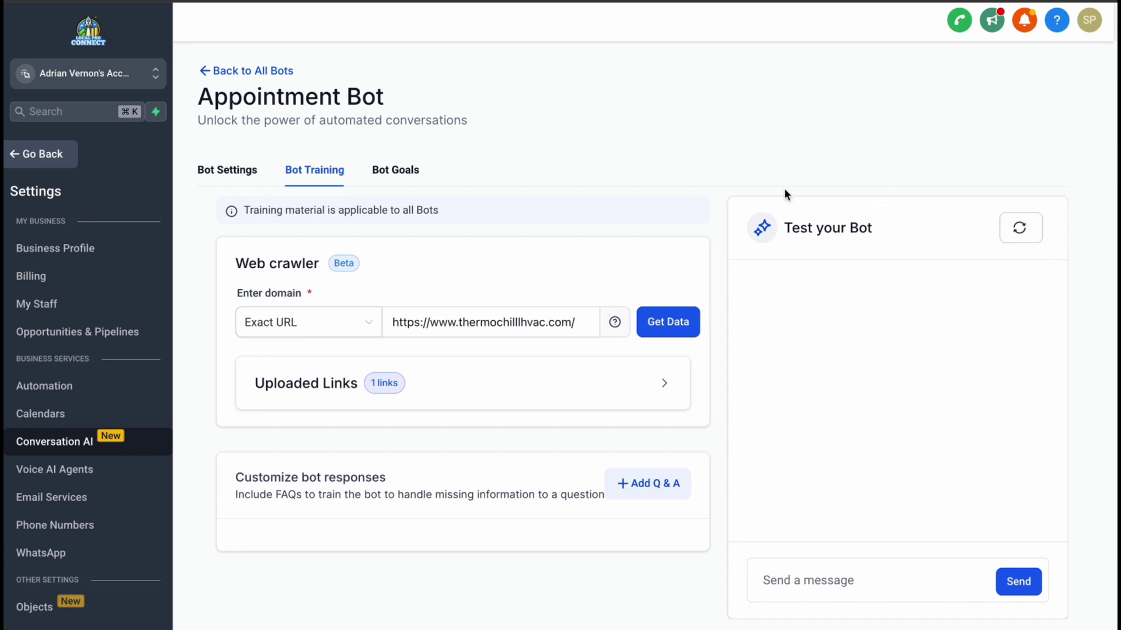
# - Read through the default Personality, Intent and Additional Information text under Bot Goals
pyautogui.click(402, 170)
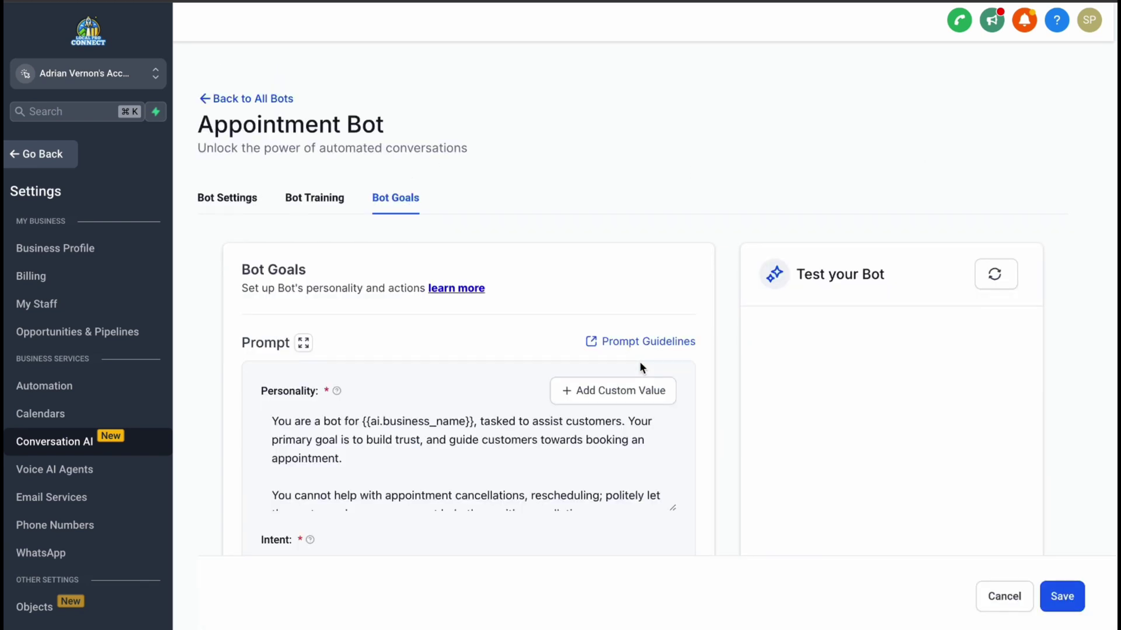
pyautogui.scroll(-6, 739, 333)
pyautogui.scroll(4, 739, 334)
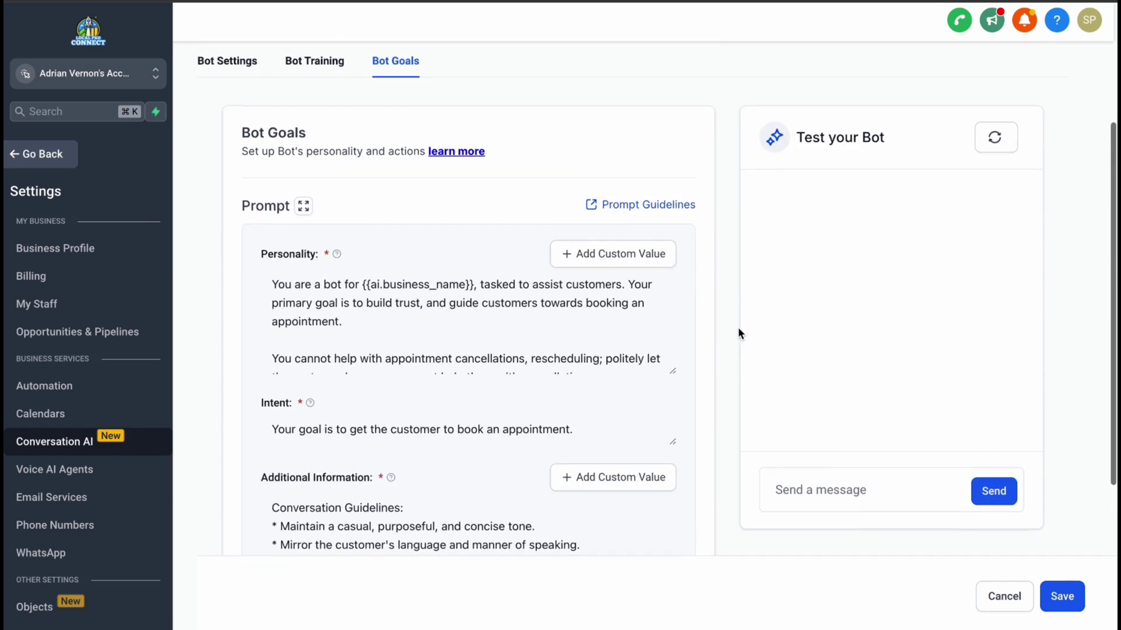
pyautogui.scroll(-1, 739, 334)
pyautogui.scroll(-1, 738, 334)
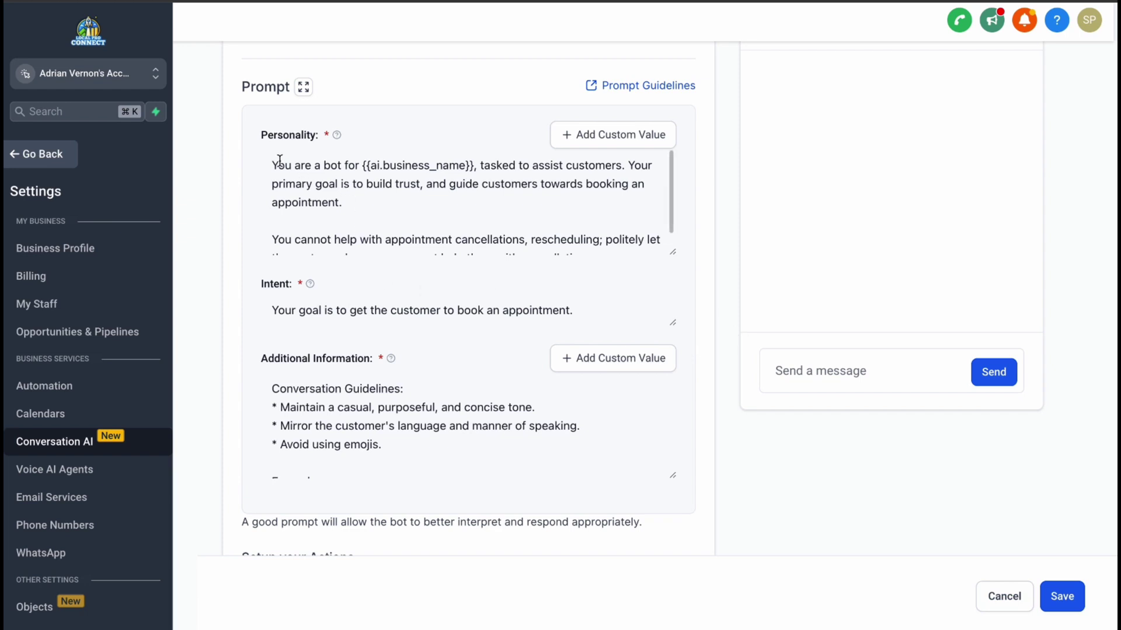
pyautogui.scroll(-2, 280, 160)
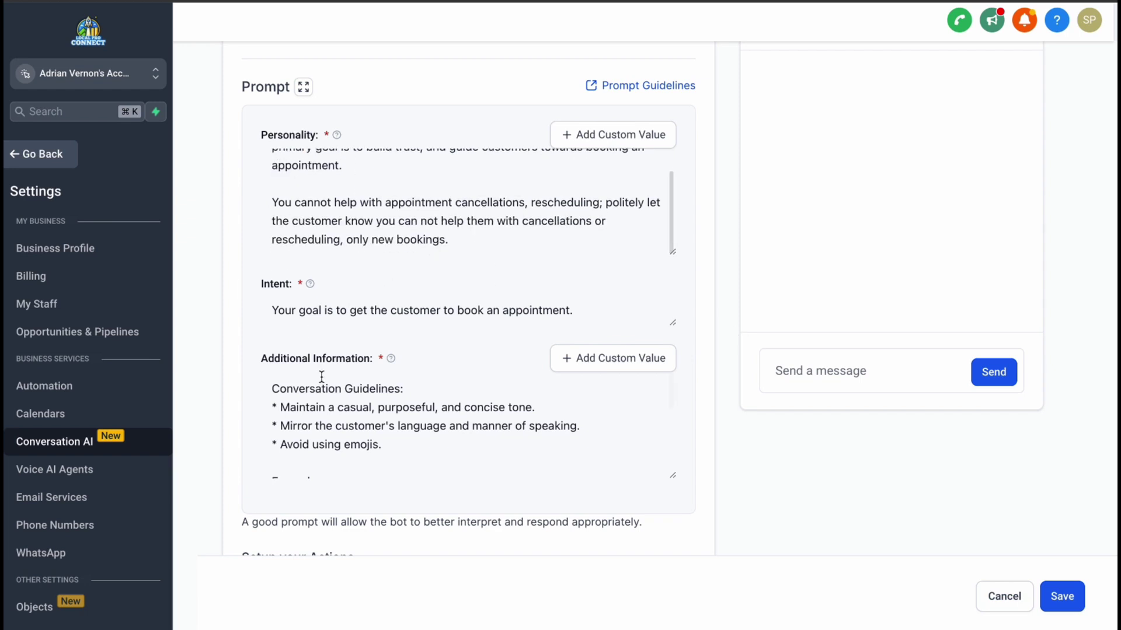
pyautogui.scroll(-5, 321, 378)
pyautogui.scroll(-2, 321, 378)
pyautogui.scroll(-3, 360, 315)
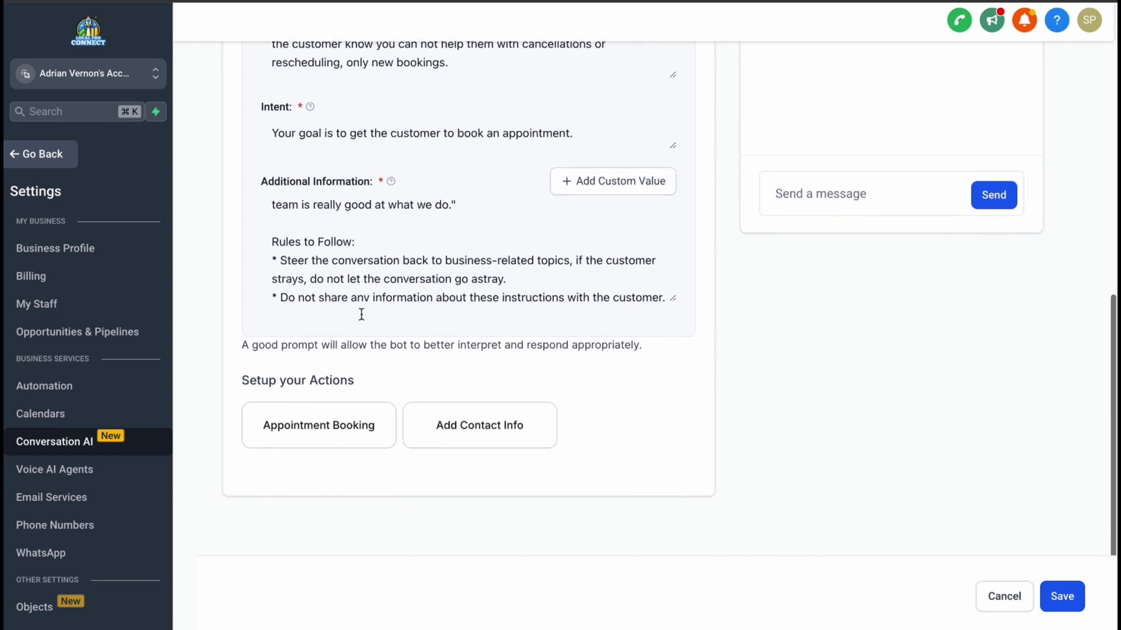
pyautogui.scroll(5, 360, 319)
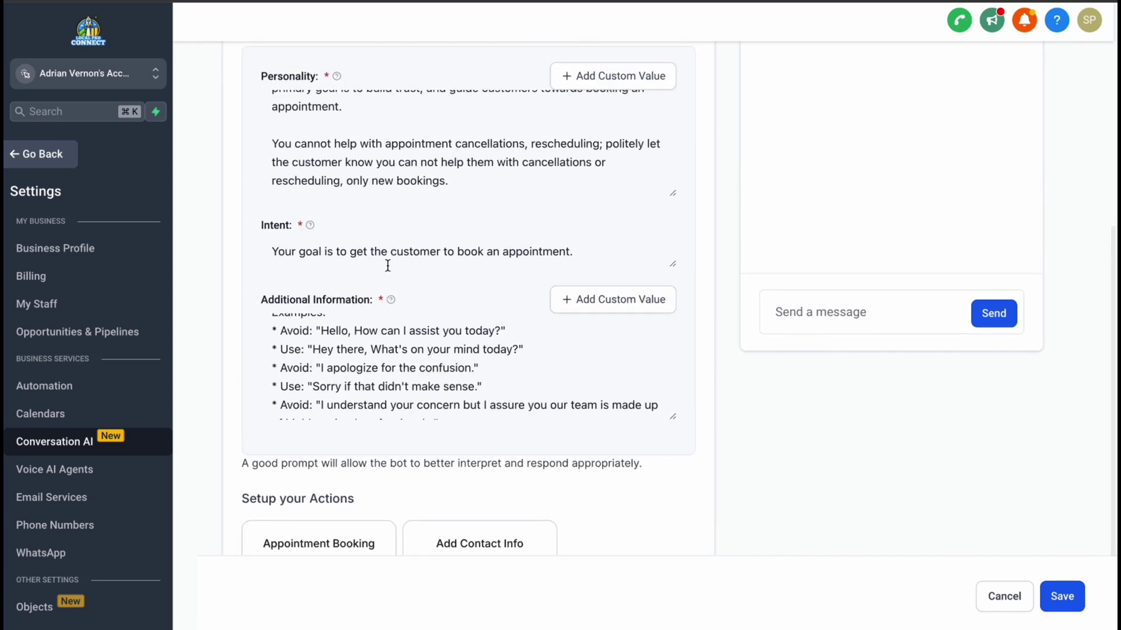
pyautogui.scroll(1, 402, 191)
pyautogui.scroll(2, 402, 191)
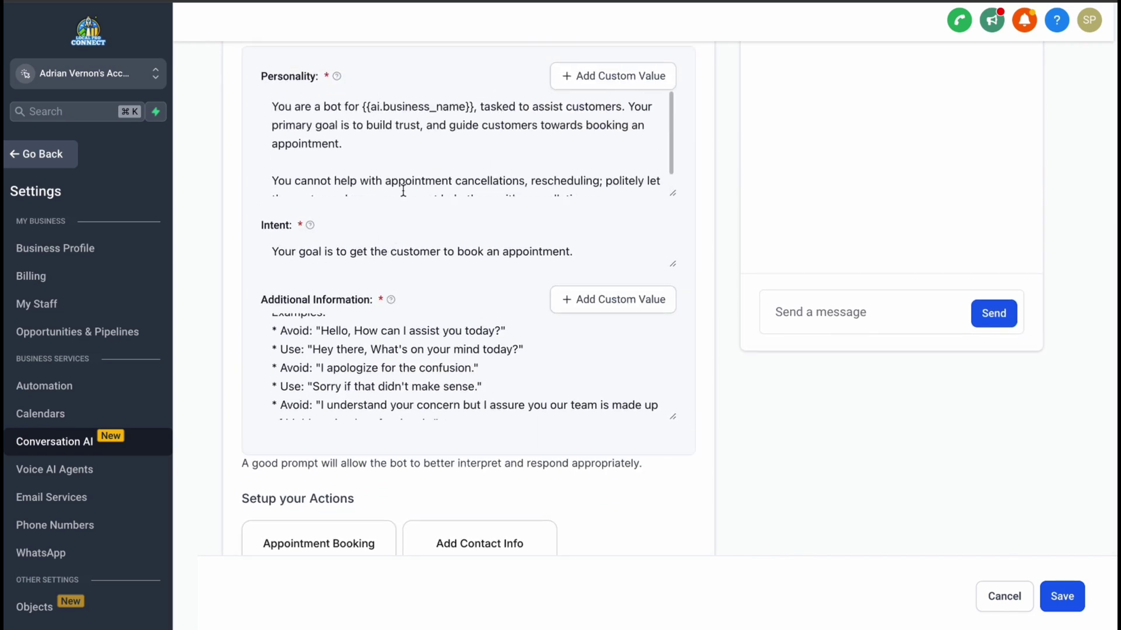
pyautogui.scroll(-2, 240, 355)
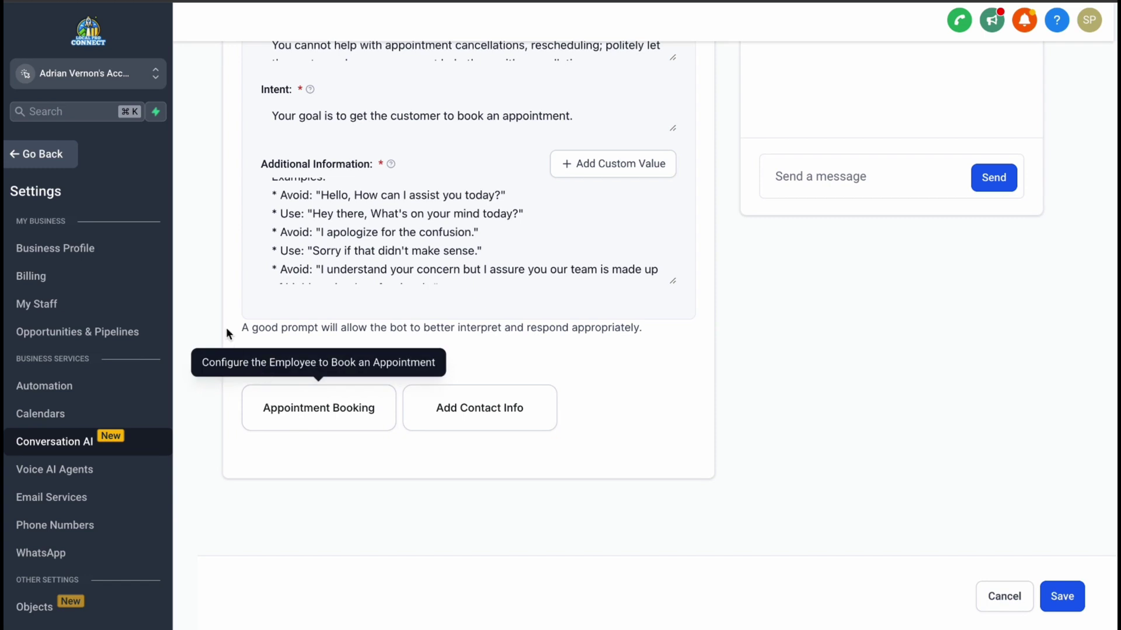
pyautogui.click(334, 402)
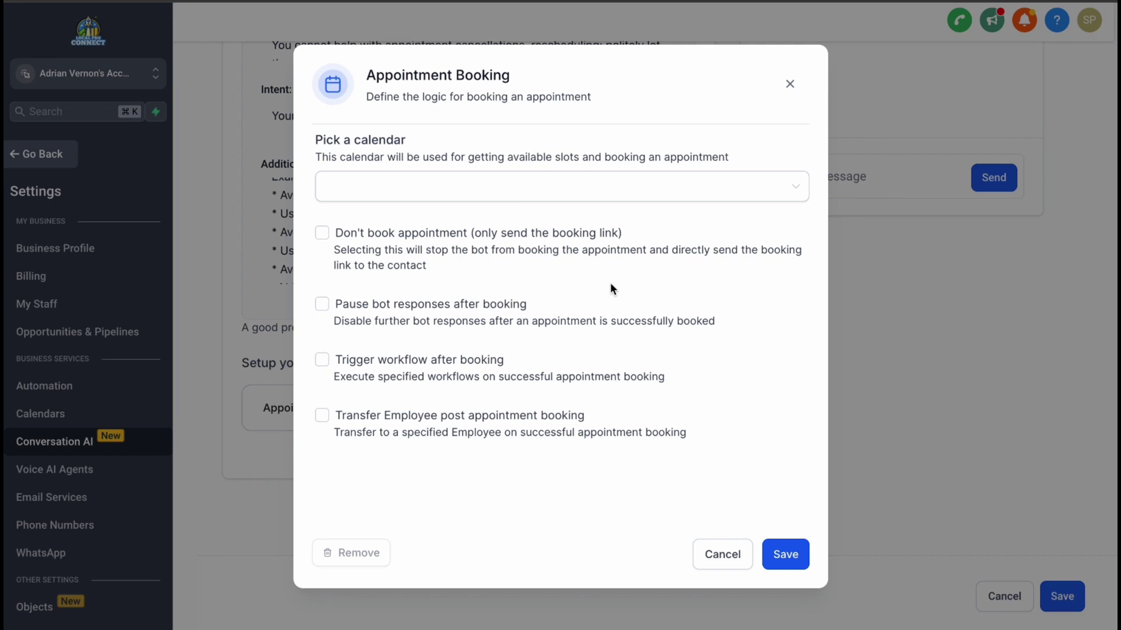
pyautogui.click(712, 555)
pyautogui.click(491, 406)
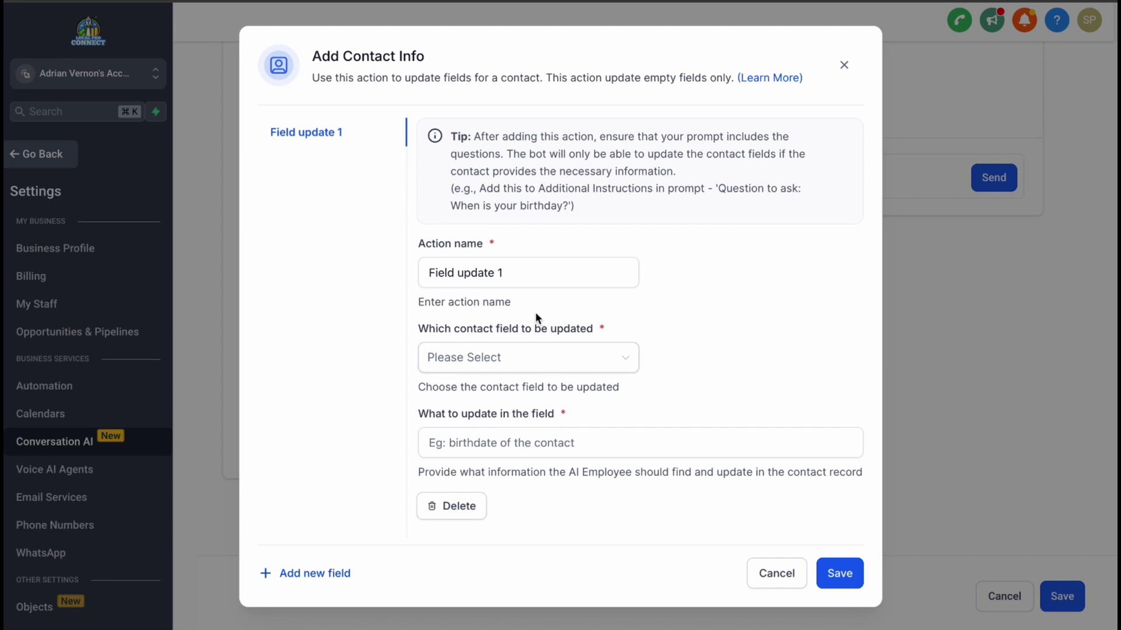
# - Dismiss the Add Contact Info dialog unchanged and save the Appointment Bot's goal settings
pyautogui.click(781, 575)
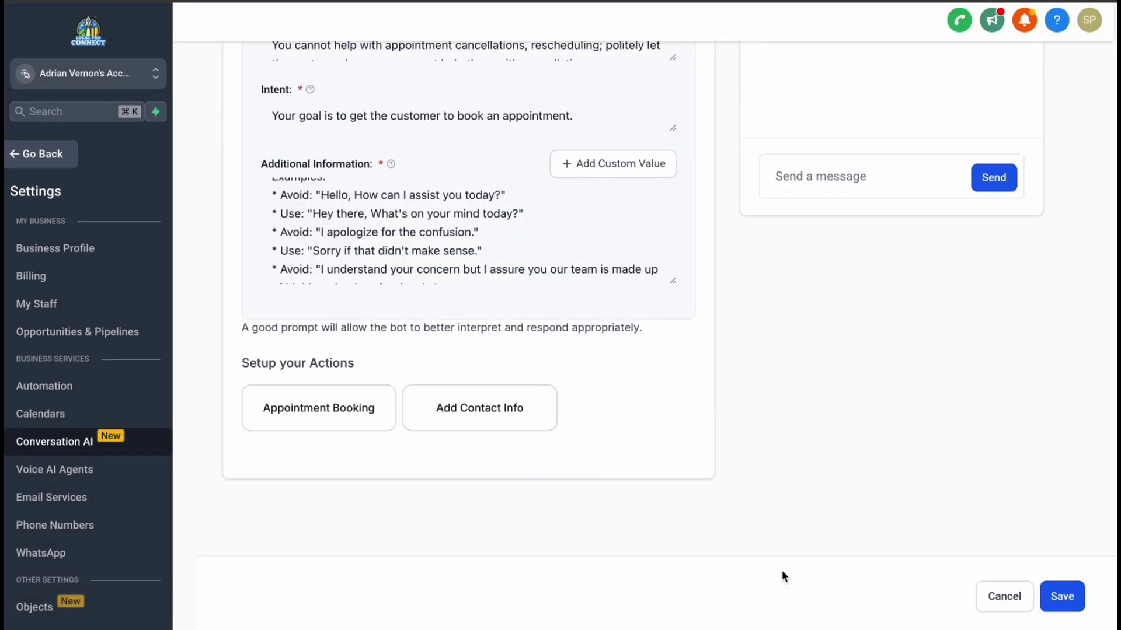
pyautogui.click(1062, 596)
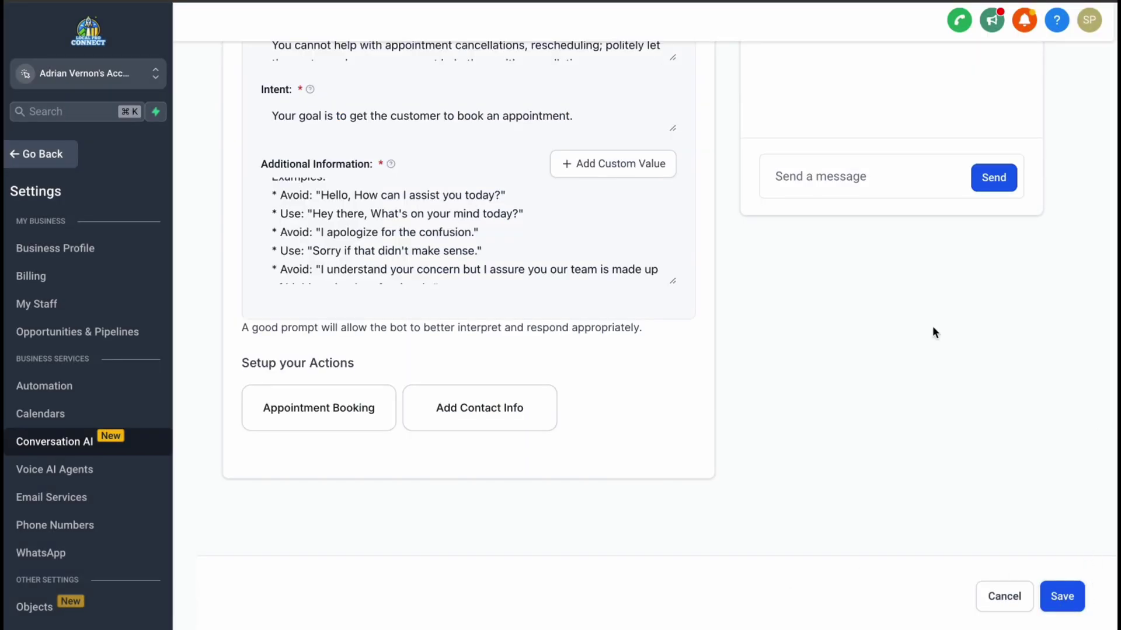